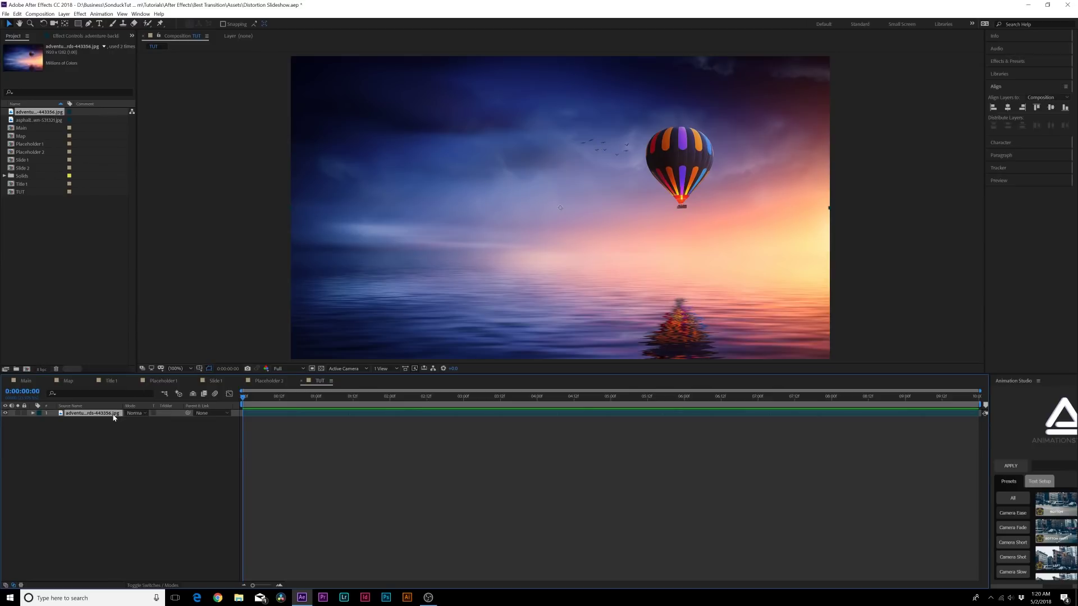
Step: Pre-compose the balloon image layer as Placeholder 1, moving all attributes into the new composition, and duplicate the resulting layer
click(64, 13)
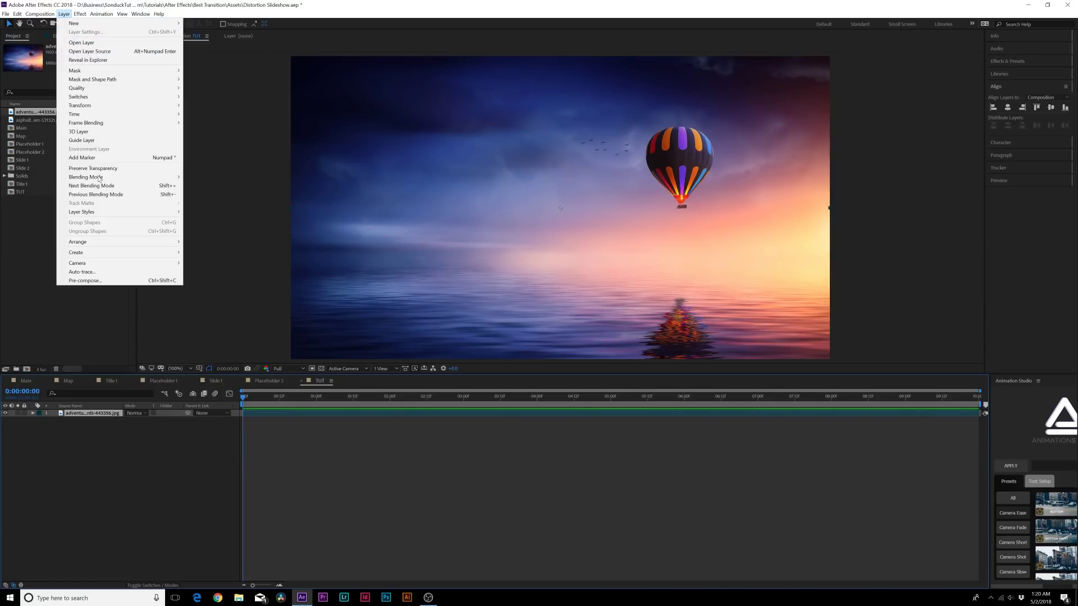
click(94, 280)
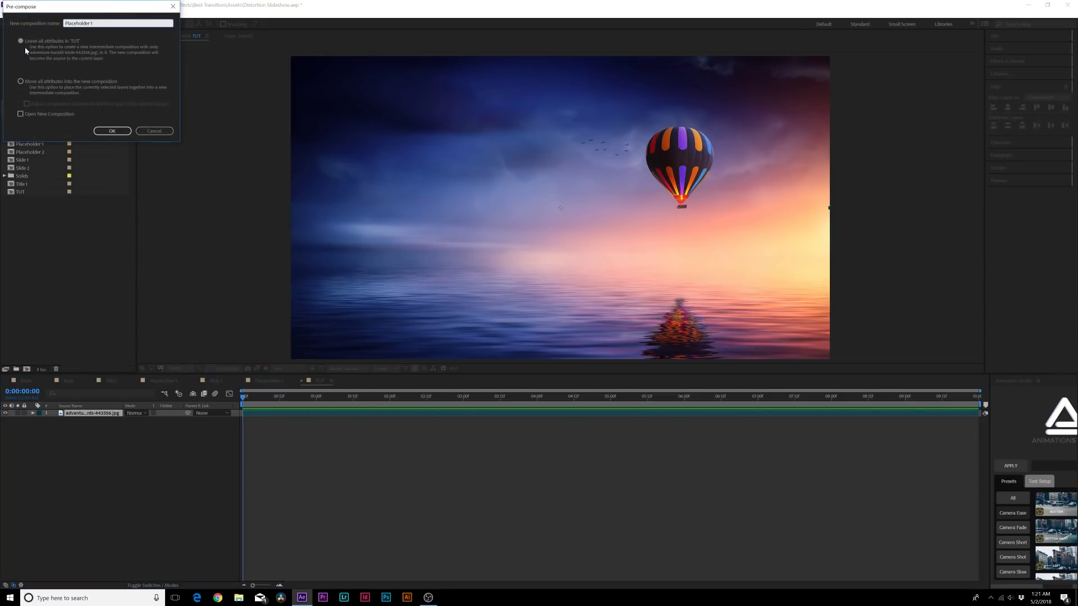
click(40, 82)
click(111, 130)
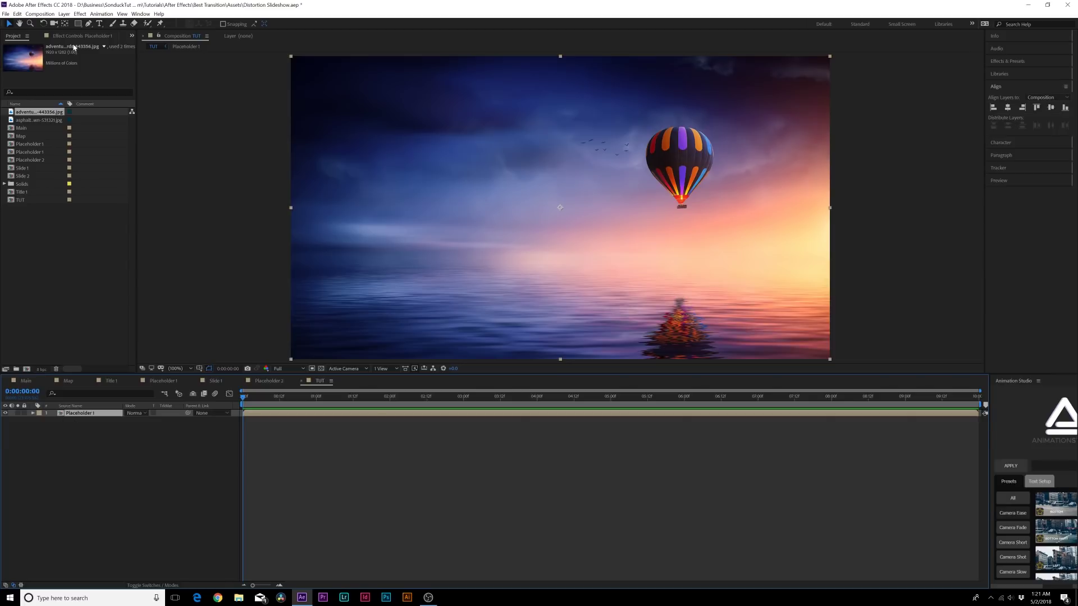
click(18, 14)
click(36, 114)
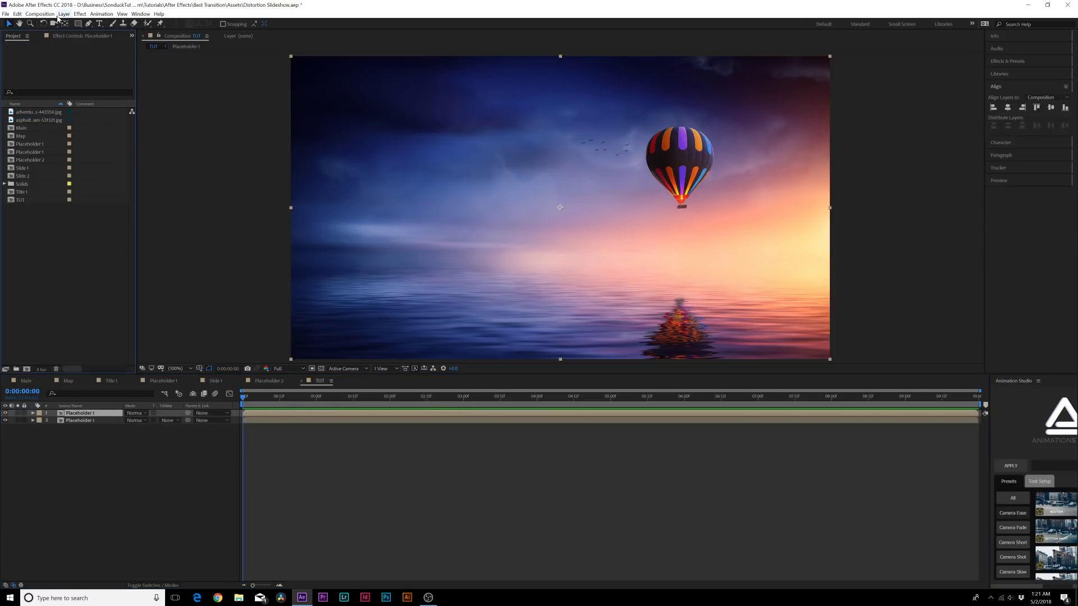
Step: Apply the Generate effect Cell Pattern to the upper Placeholder 1 layer with the pattern type Crystallize HQ
click(80, 14)
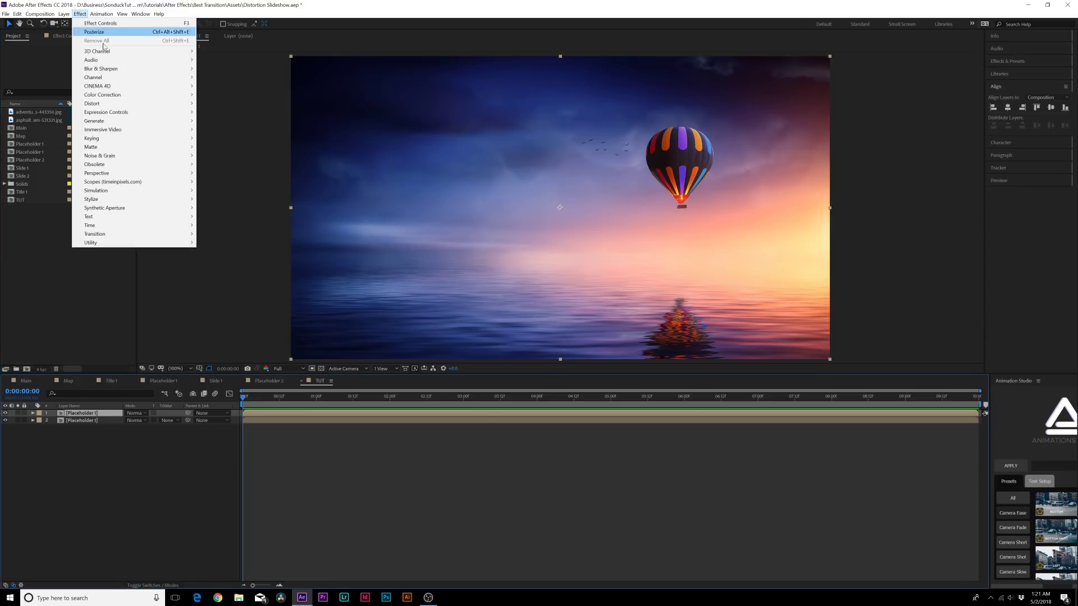
mouse_move(110, 121)
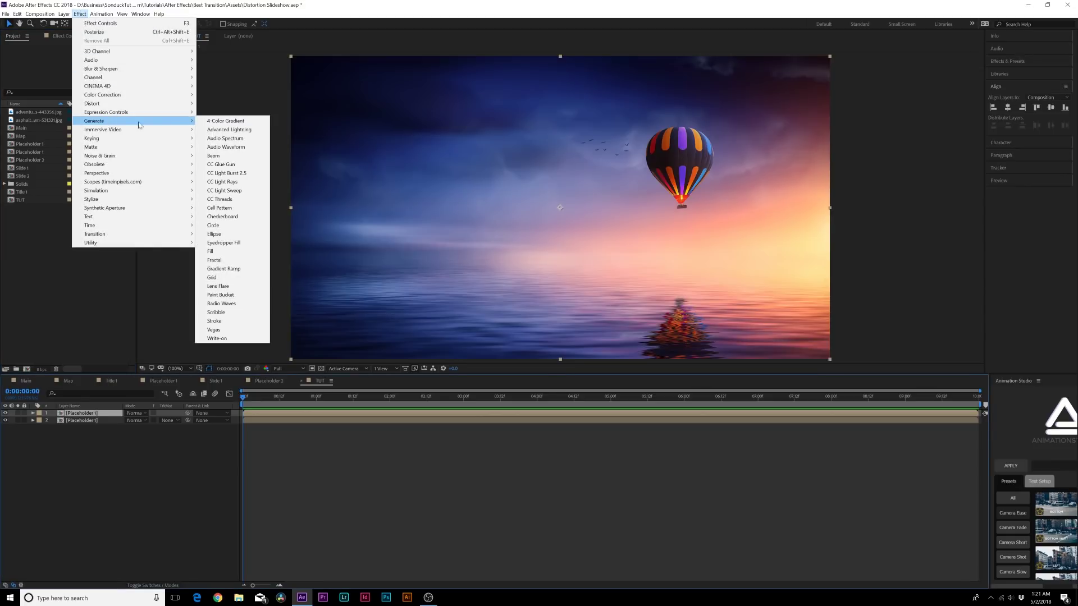
click(224, 209)
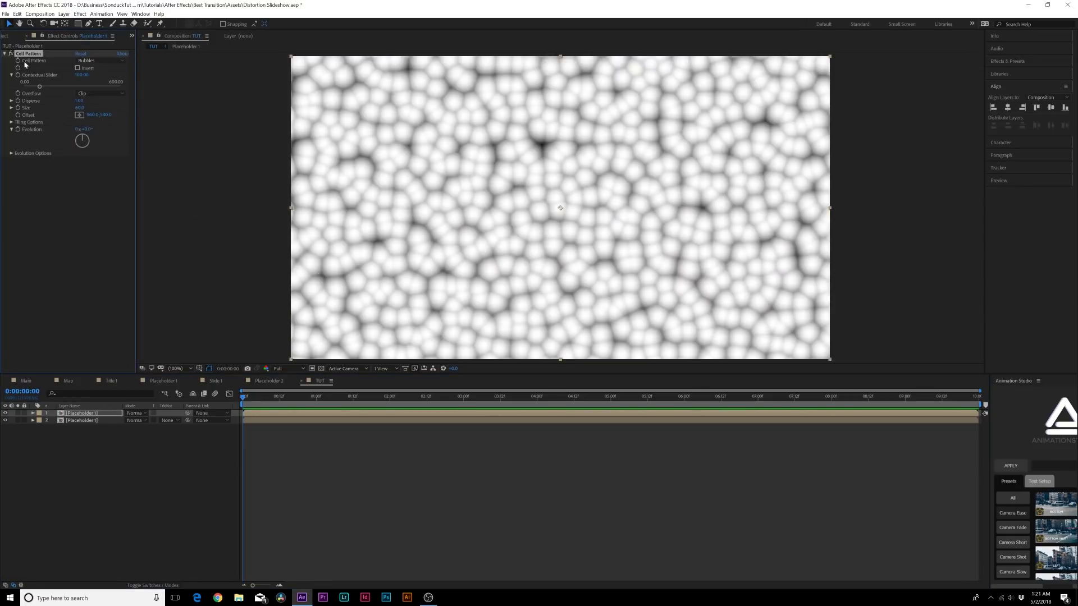
click(100, 61)
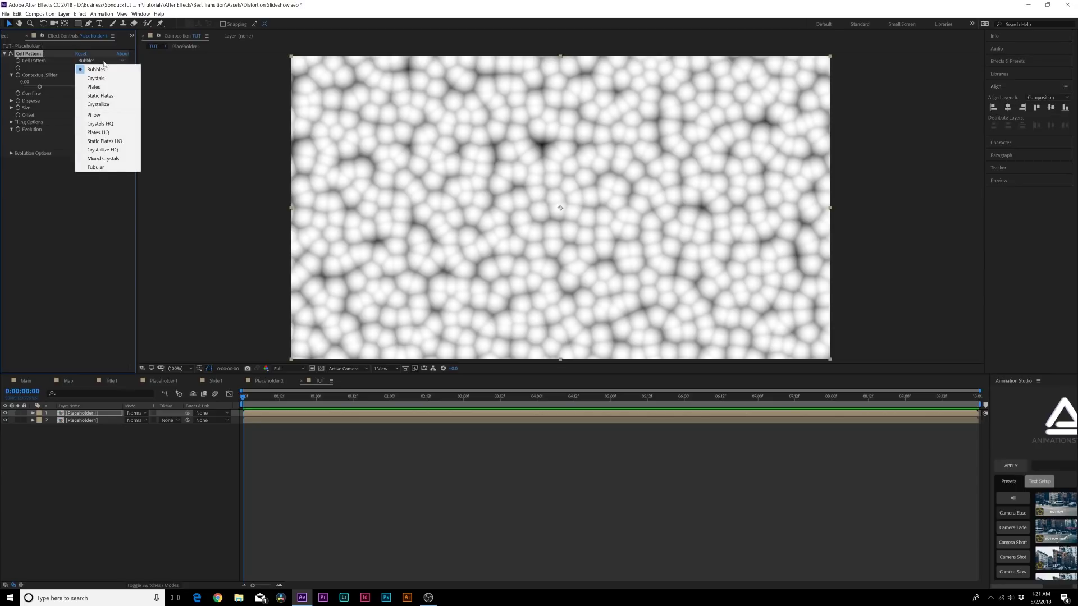
click(101, 149)
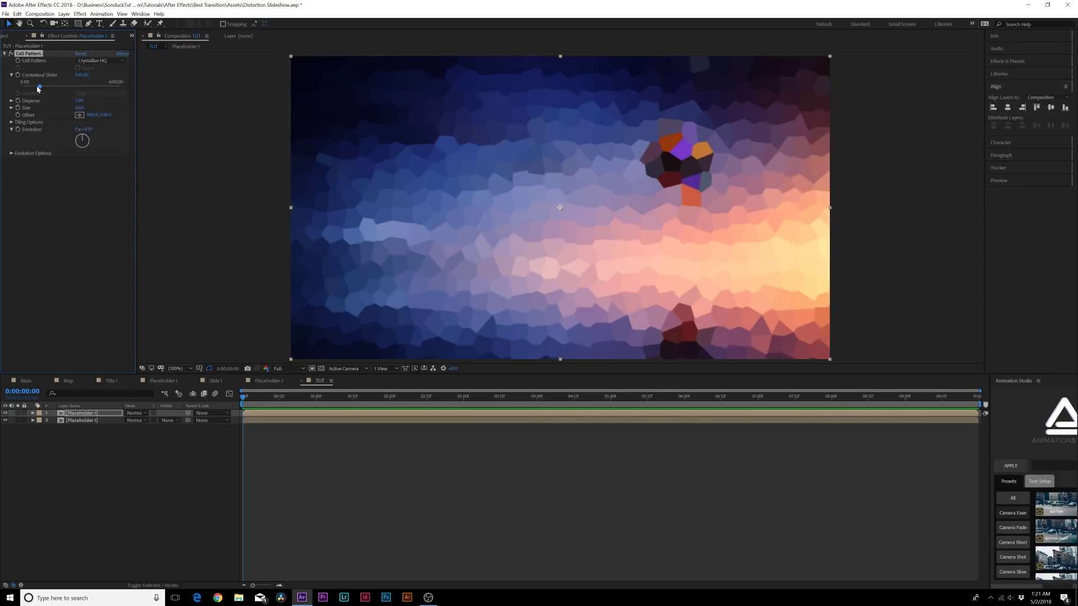
Step: Raise the Cell Pattern's Contextual Slider past 600, enlarge its Size, and increase Disperse to about 1.4
drag(39, 87, 119, 88)
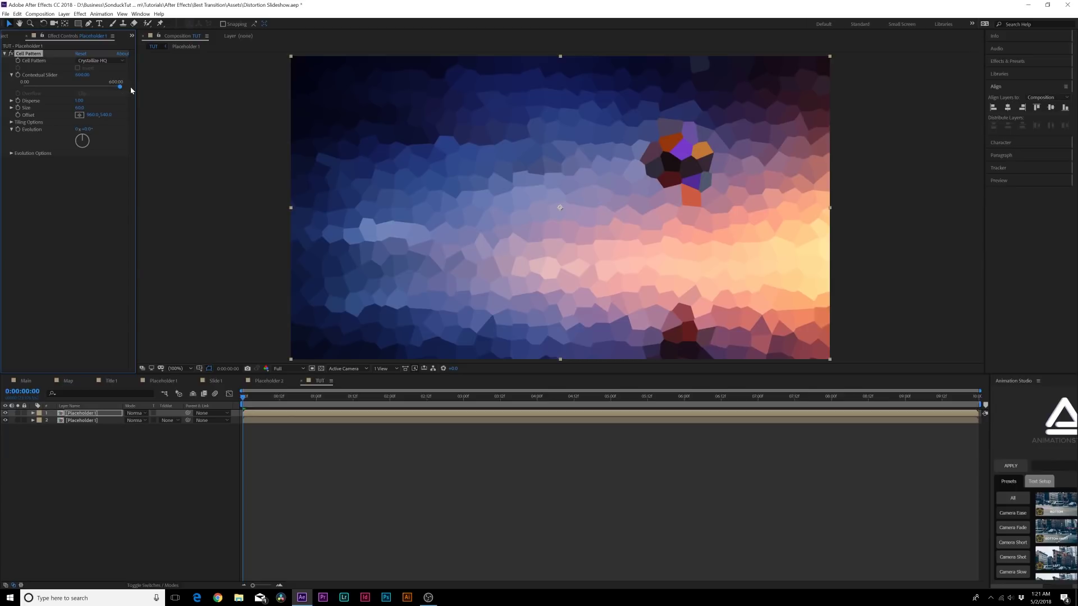
drag(39, 87, 208, 73)
drag(302, 78, 235, 80)
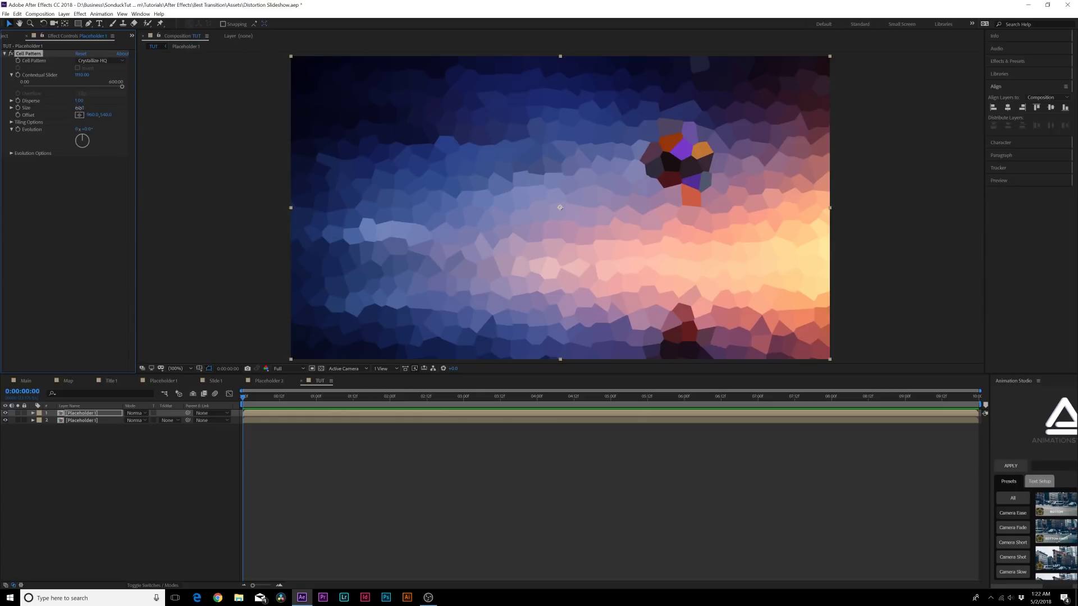
drag(79, 108, 113, 109)
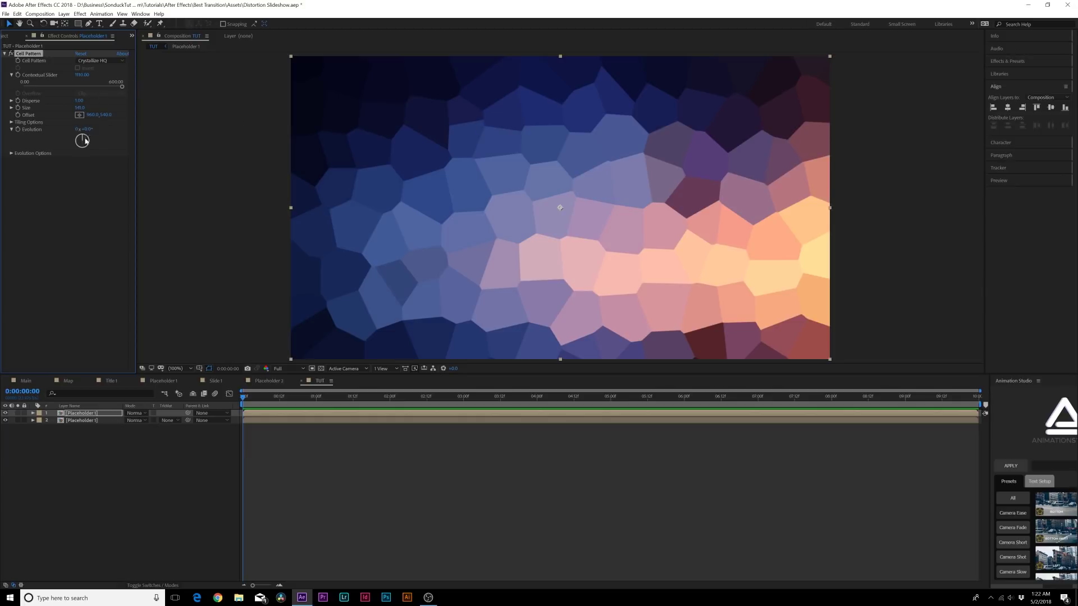
mouse_move(78, 102)
mouse_down()
mouse_move(39, 106)
mouse_move(83, 103)
mouse_up()
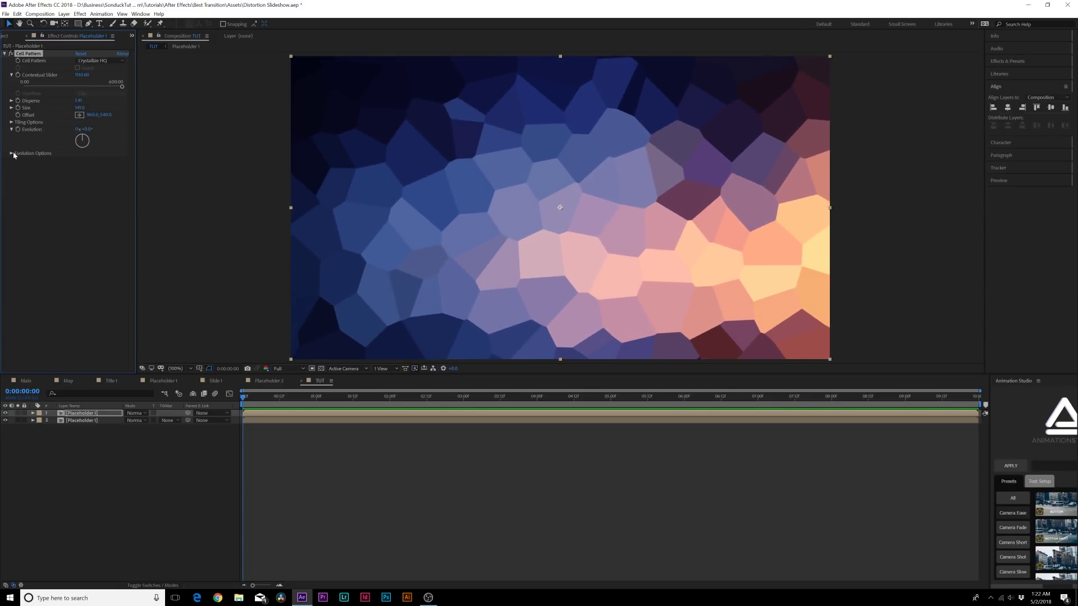
Step: Pre-compose the crystallized layer as Distortion Map with all attributes moved inside, and hide the new layer
click(84, 414)
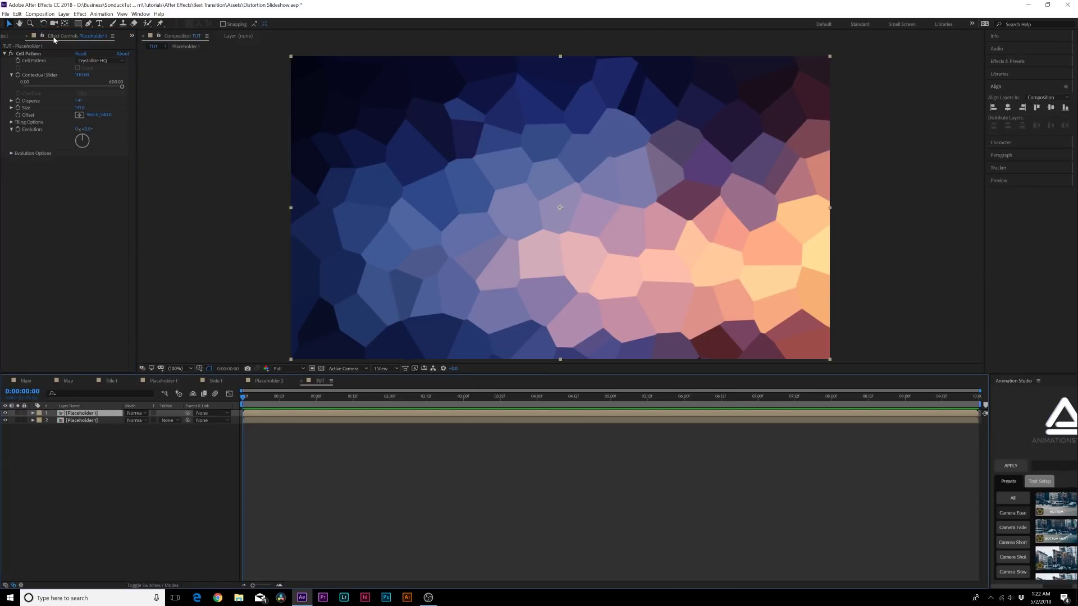
key(ctrl+shift+c)
text(Distortion Map)
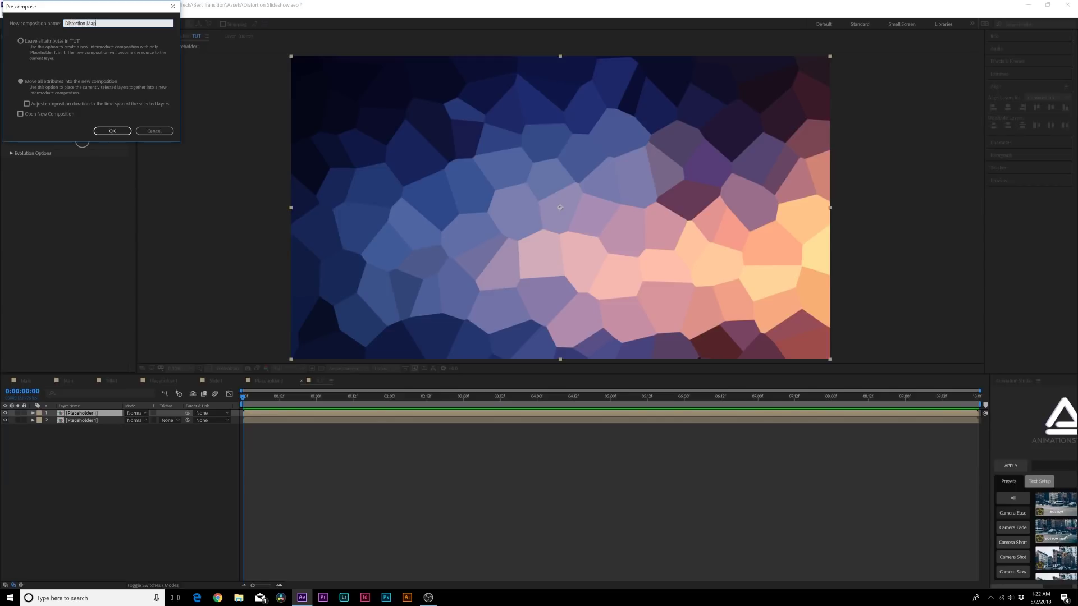
key(Return)
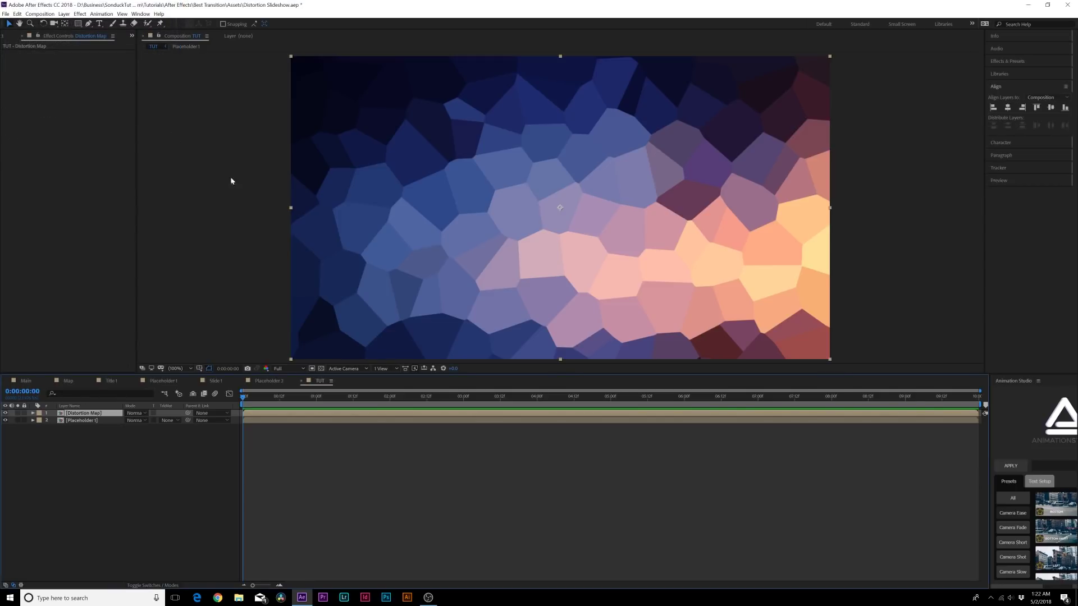
click(5, 413)
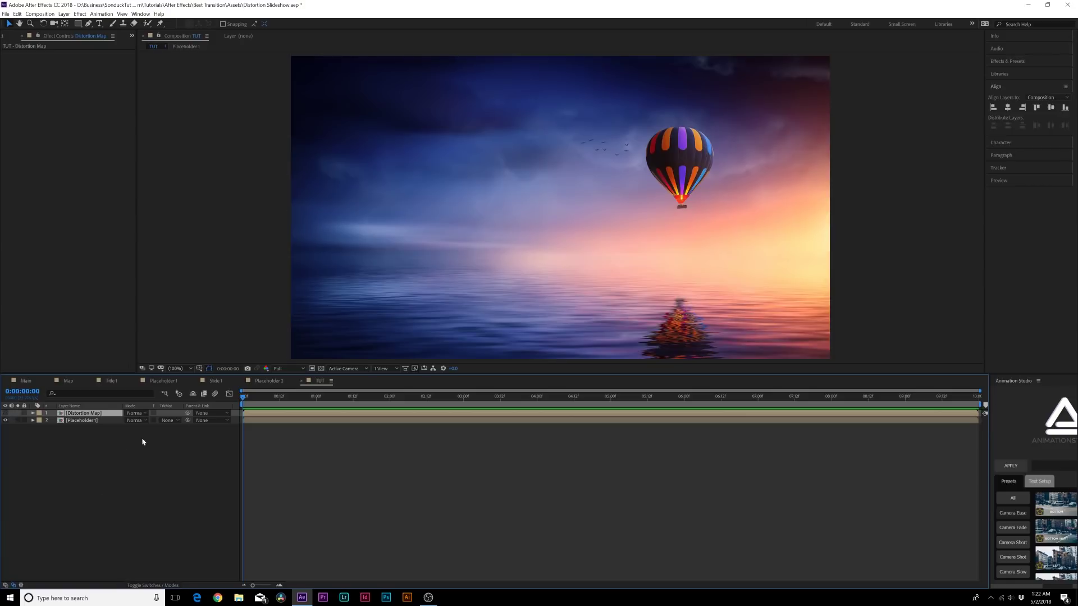
Step: Create an adjustment layer above the other layers and rename it Displacement
click(63, 13)
mouse_move(76, 23)
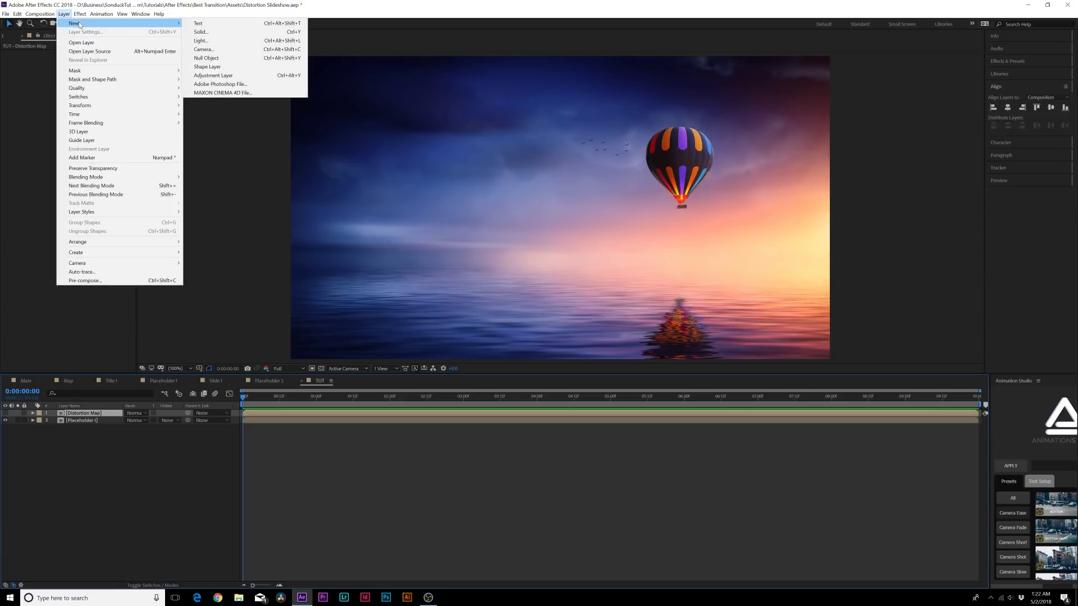
click(216, 75)
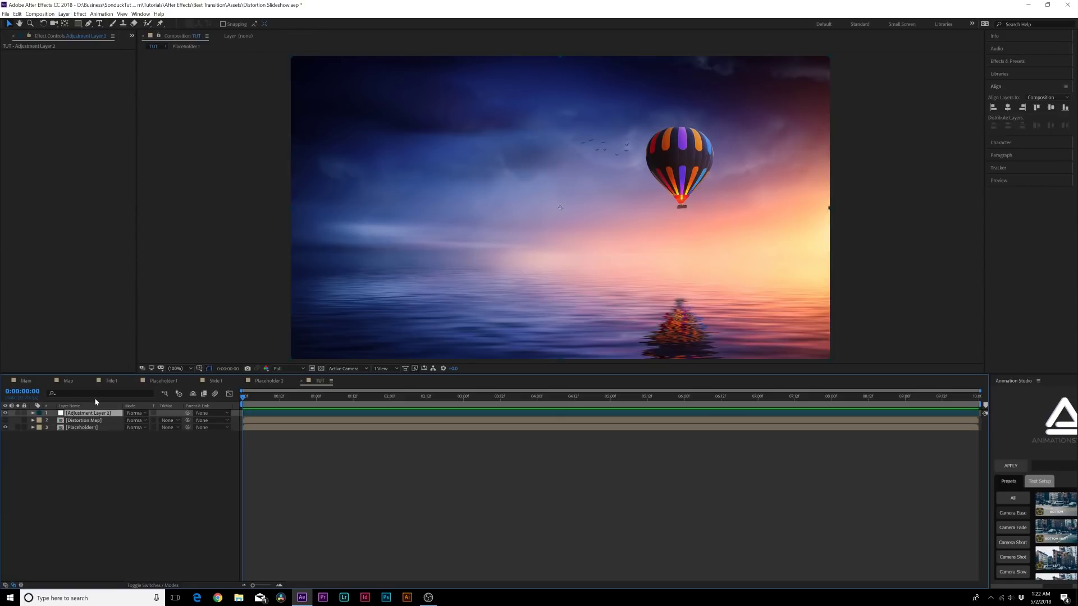
key(Return)
text(Ds)
key(Return)
Step: Apply the Displacement Map effect to the Displacement layer, using Distortion Map as the displacement map layer
click(79, 14)
mouse_move(97, 103)
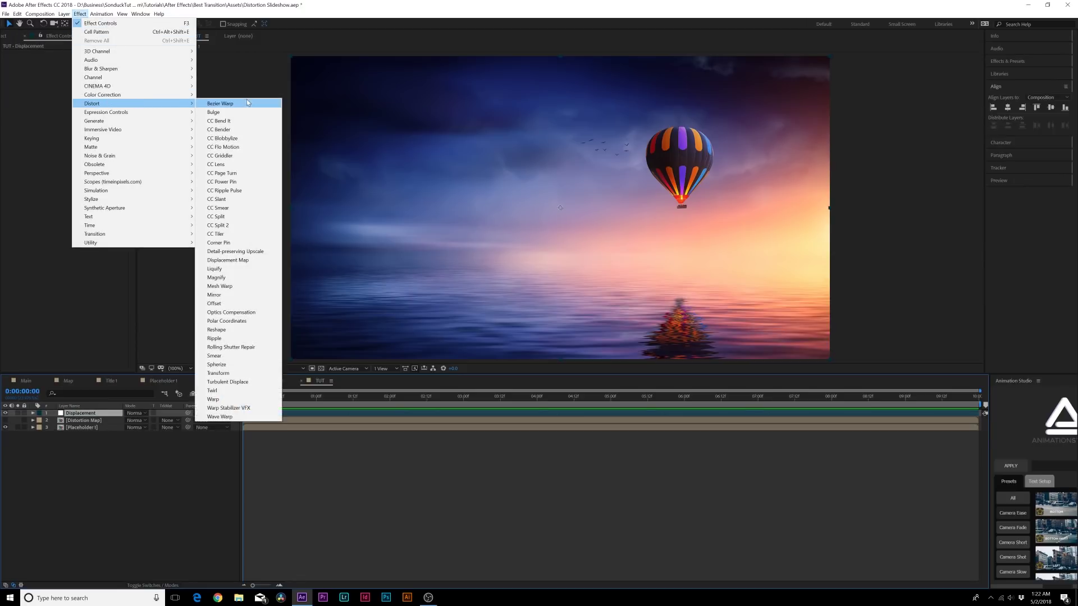
click(236, 258)
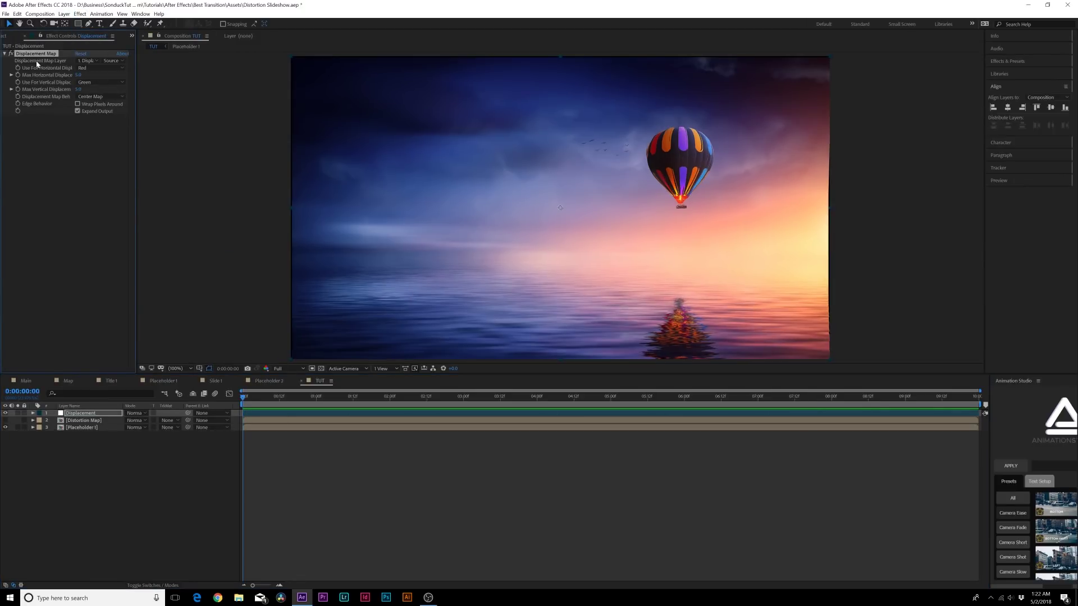
click(87, 60)
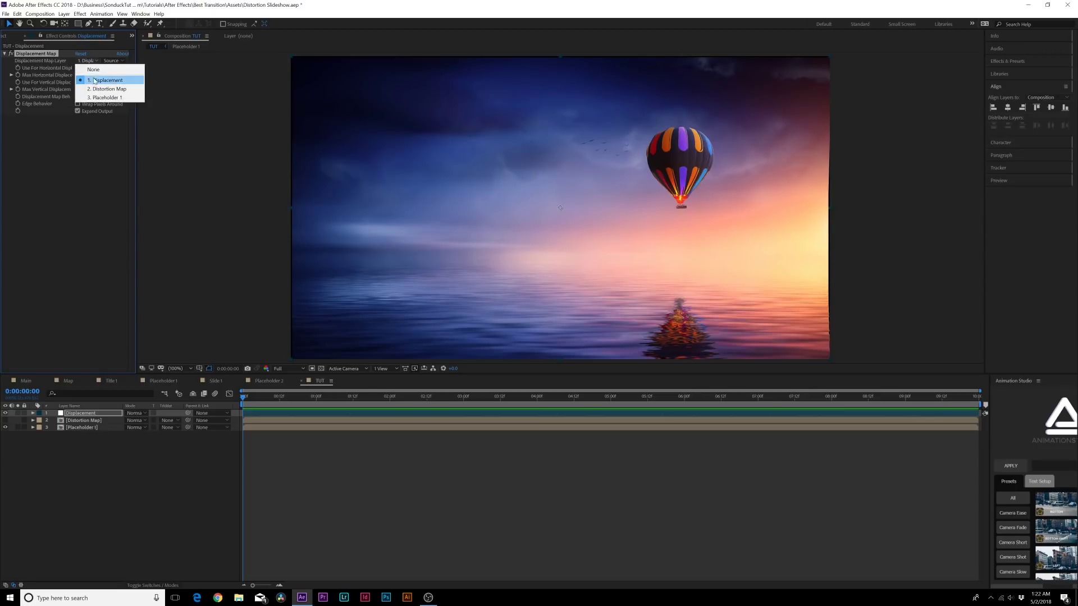
click(111, 89)
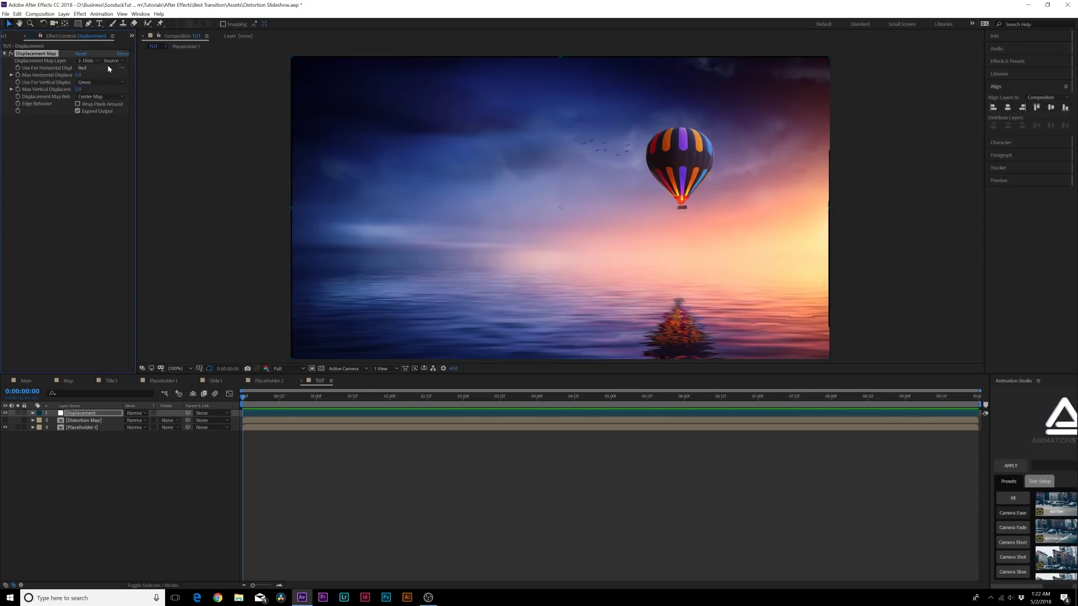
Step: Set the Displacement Map's Max Vertical Displacement to 0
click(79, 90)
text(0)
click(55, 167)
Step: Set Max Horizontal Displacement to 250 and keyframe it at the start of the timeline
drag(78, 75, 100, 87)
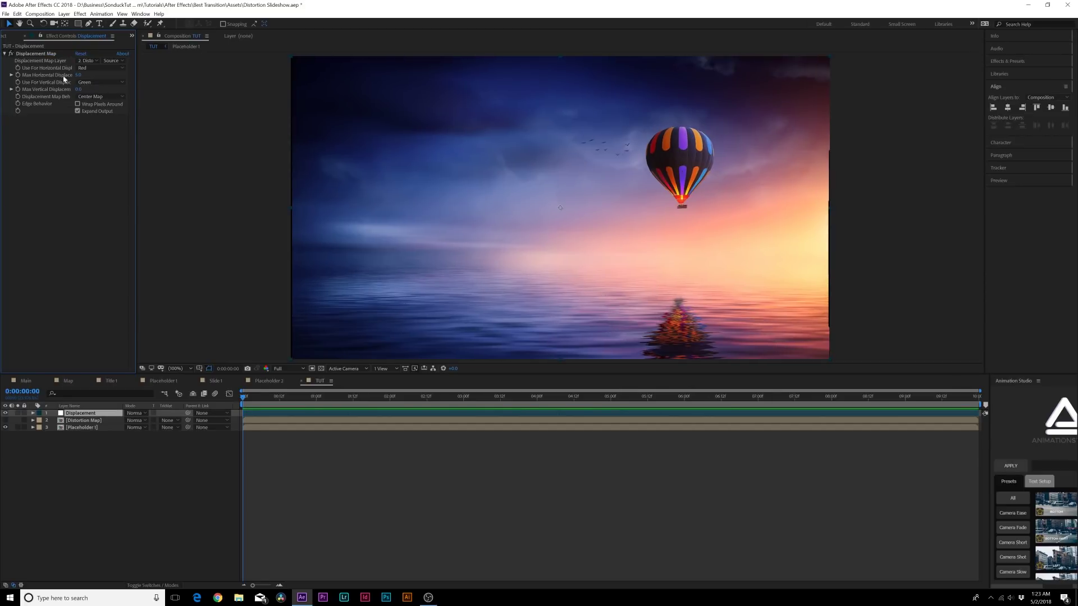
click(79, 75)
text(0)
key(Return)
drag(79, 75, 216, 92)
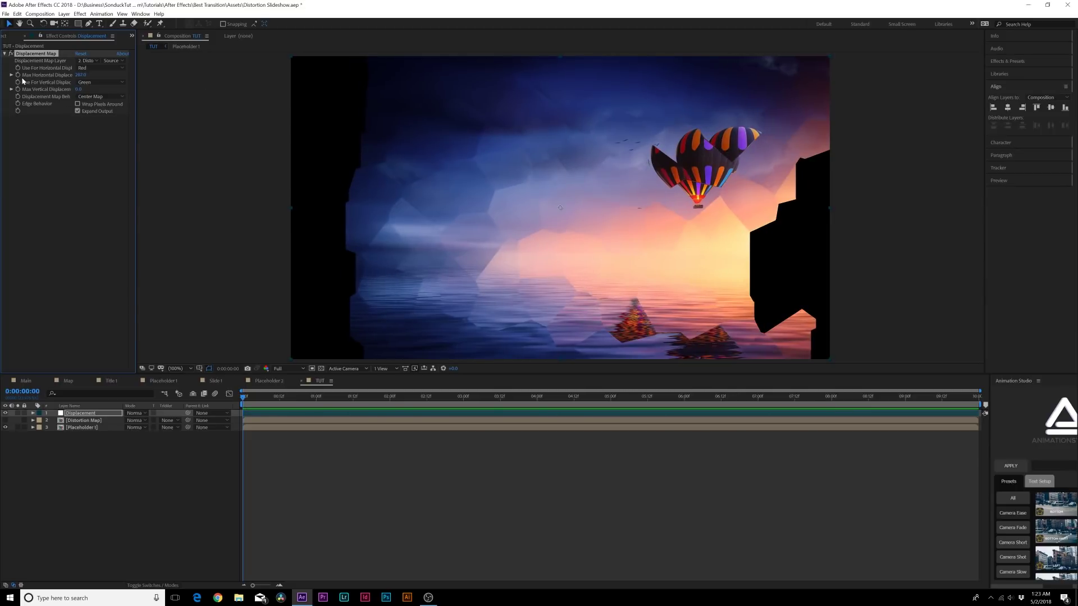
click(80, 74)
text(250)
key(Return)
Step: Keyframe Max Horizontal Displacement at about 170 at 0:00:01:04
click(313, 397)
click(328, 400)
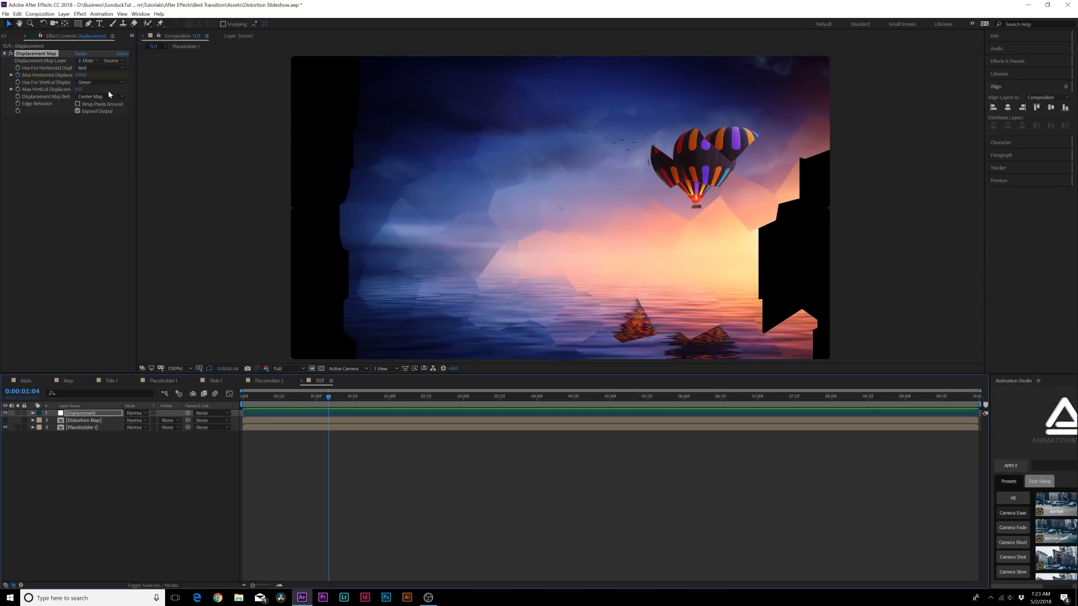
drag(81, 74, 51, 80)
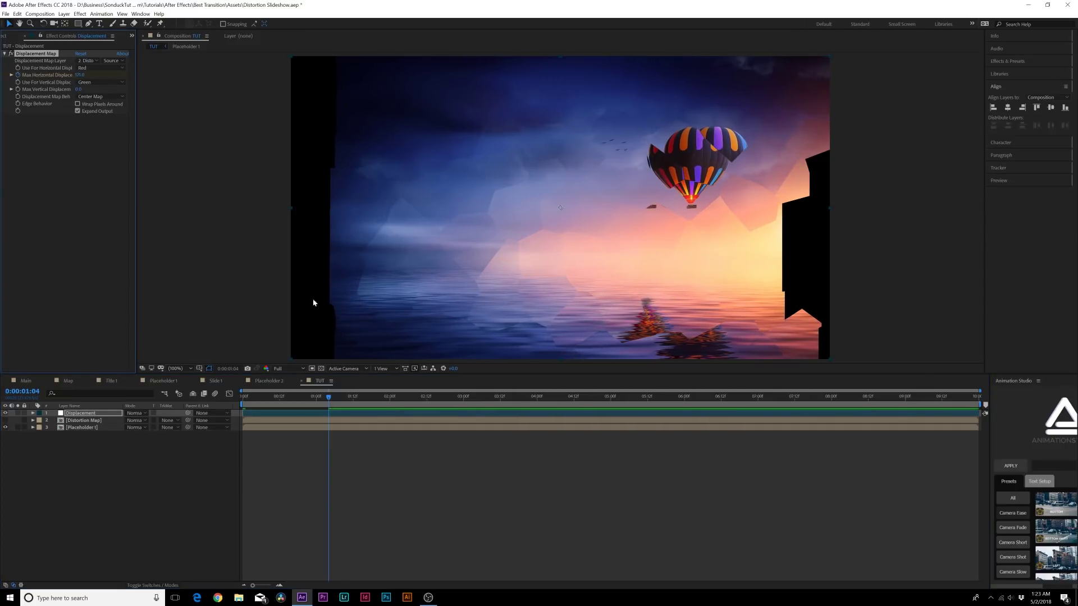
Step: Keyframe Max Horizontal Displacement at 0 at 0:00:01:18 and hold that value with another keyframe at 0:00:02:06
drag(349, 409, 371, 409)
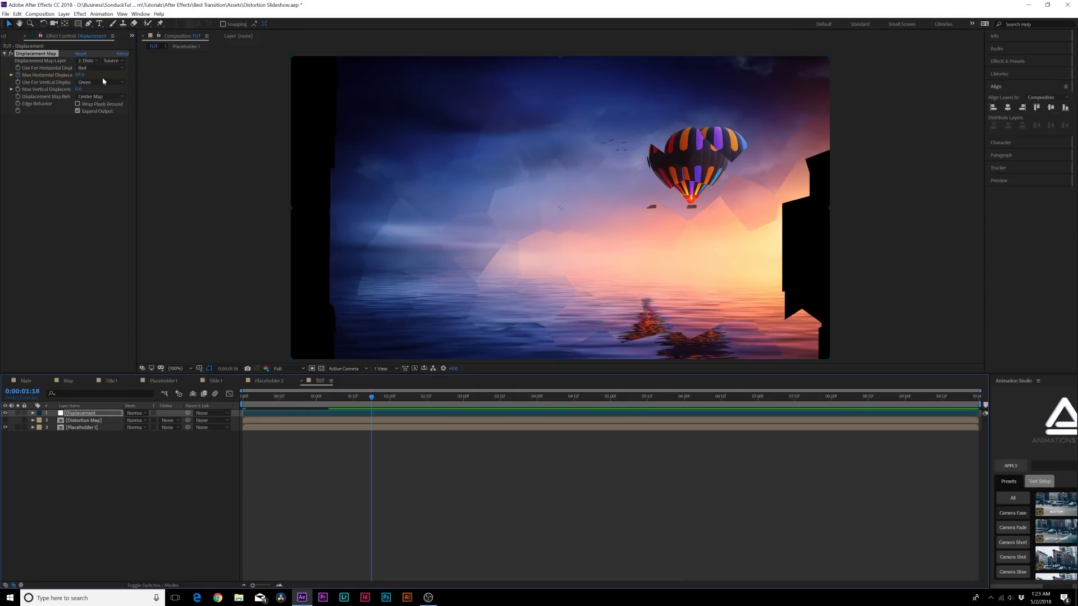
click(78, 76)
text(0)
key(Return)
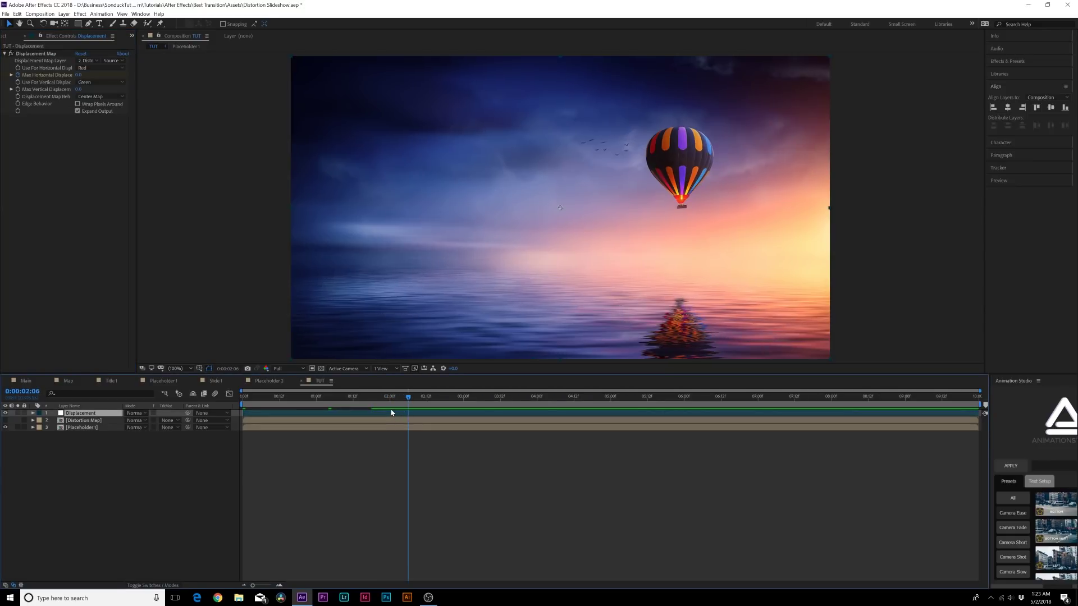
key(u)
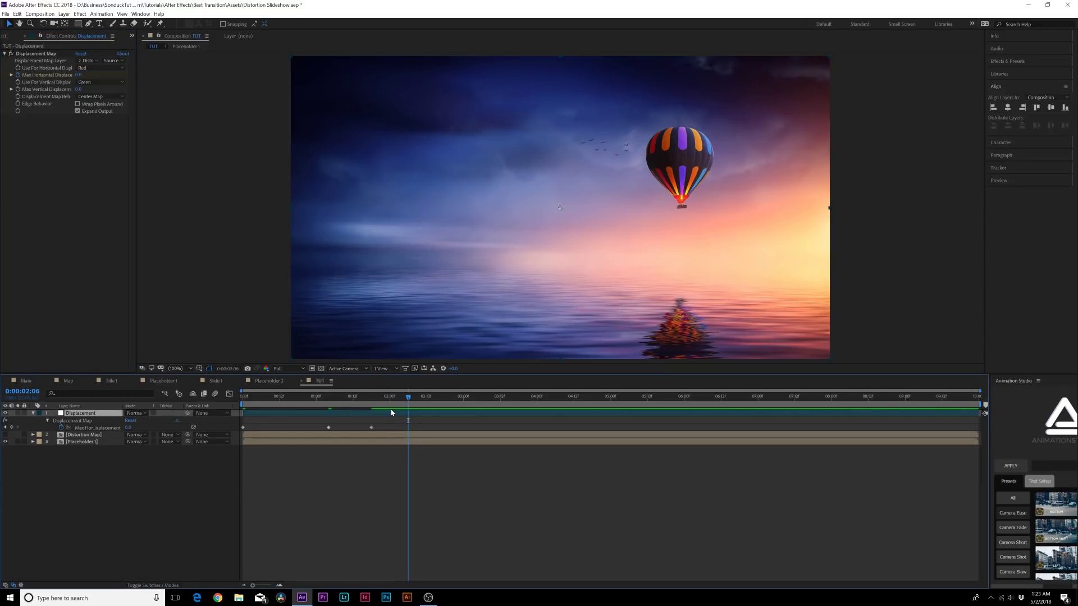
click(11, 428)
Step: Keyframe Max Horizontal Displacement at about 230 at 0:00:02:21, move that keyframe to about 4 seconds, and preview the animation
drag(408, 397, 454, 399)
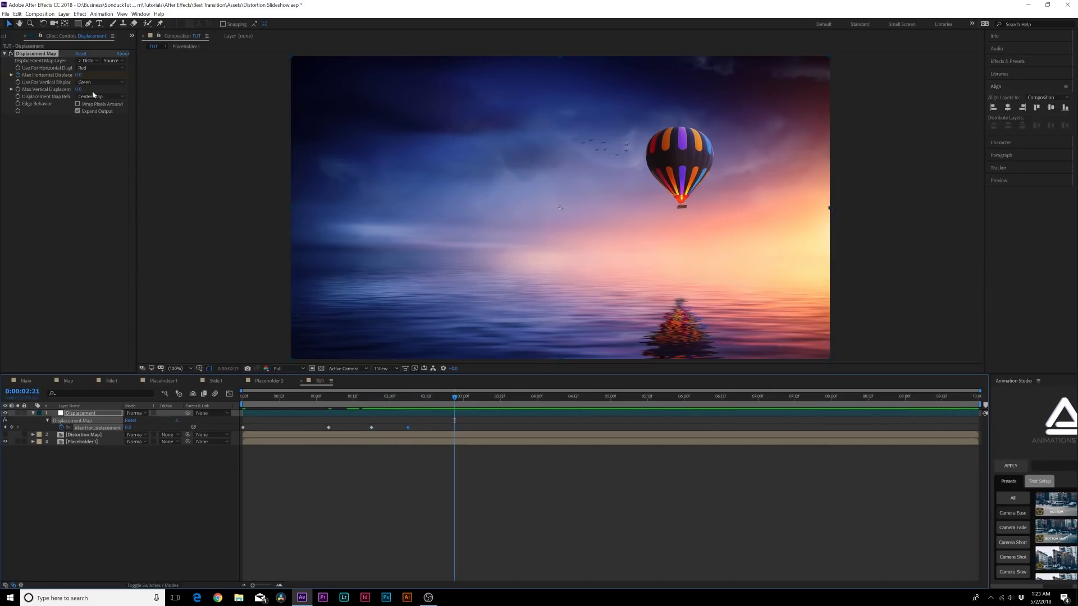
drag(81, 78, 181, 90)
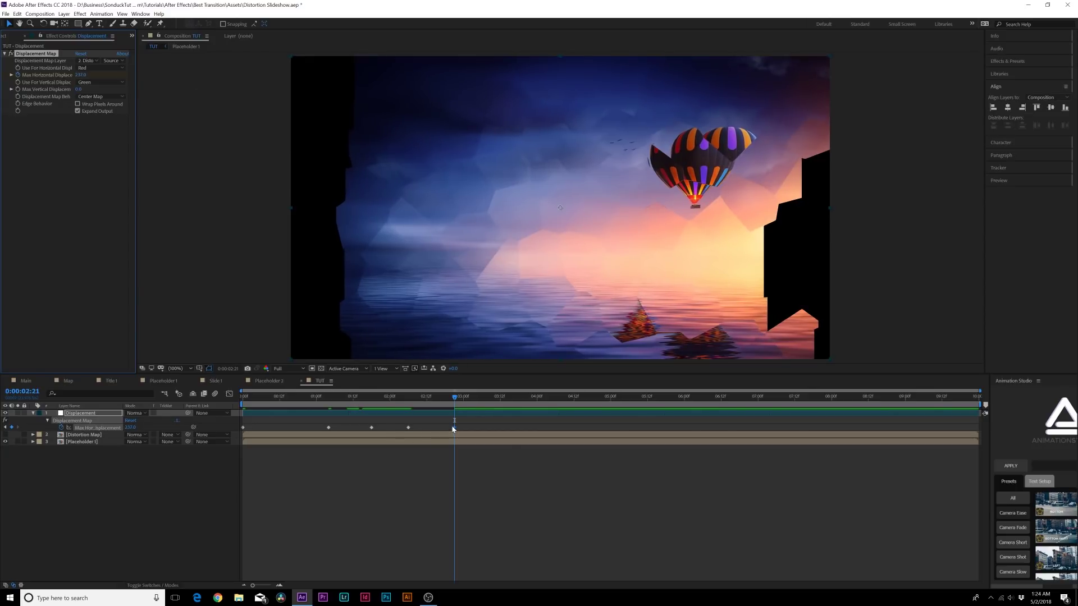
drag(465, 428, 548, 430)
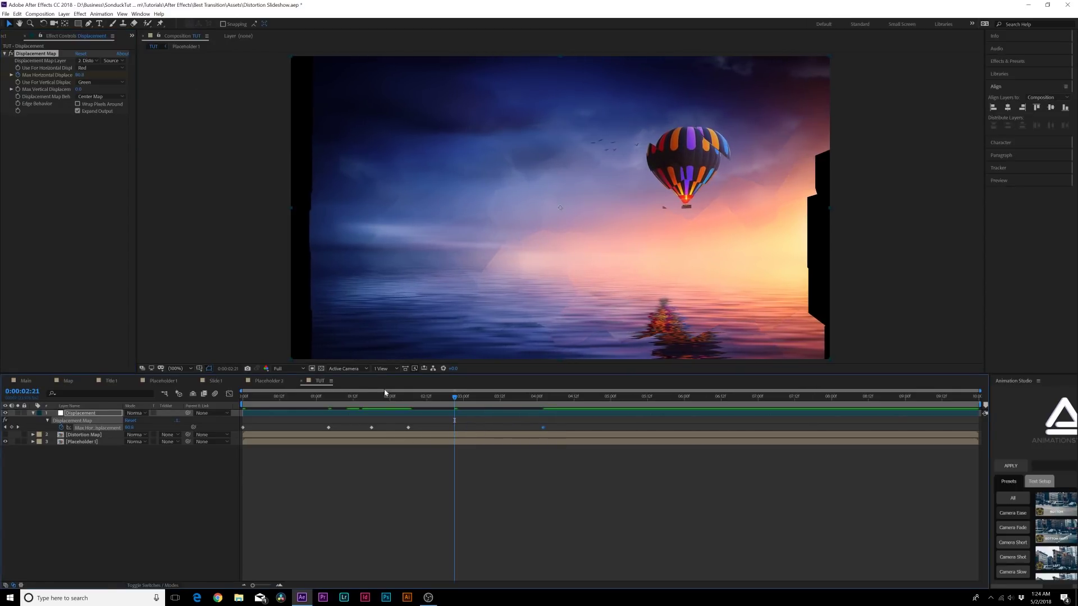
click(395, 396)
drag(374, 403, 347, 400)
drag(248, 400, 485, 399)
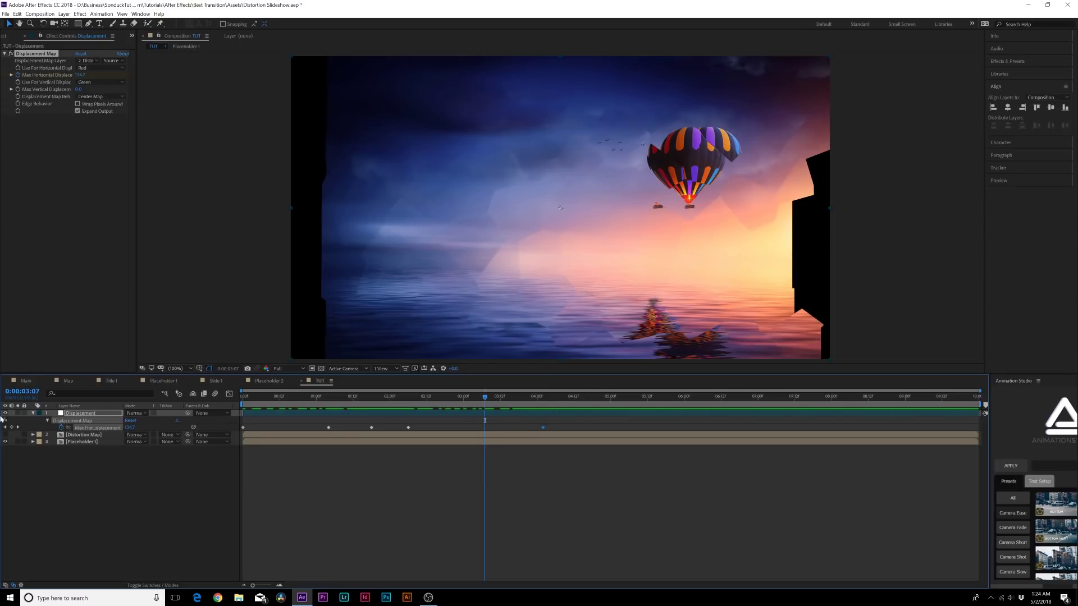
Step: Duplicate the Placeholder 1 layer and draw a small circular mask at the composition's center on the copy with the Ellipse tool
click(33, 413)
click(82, 428)
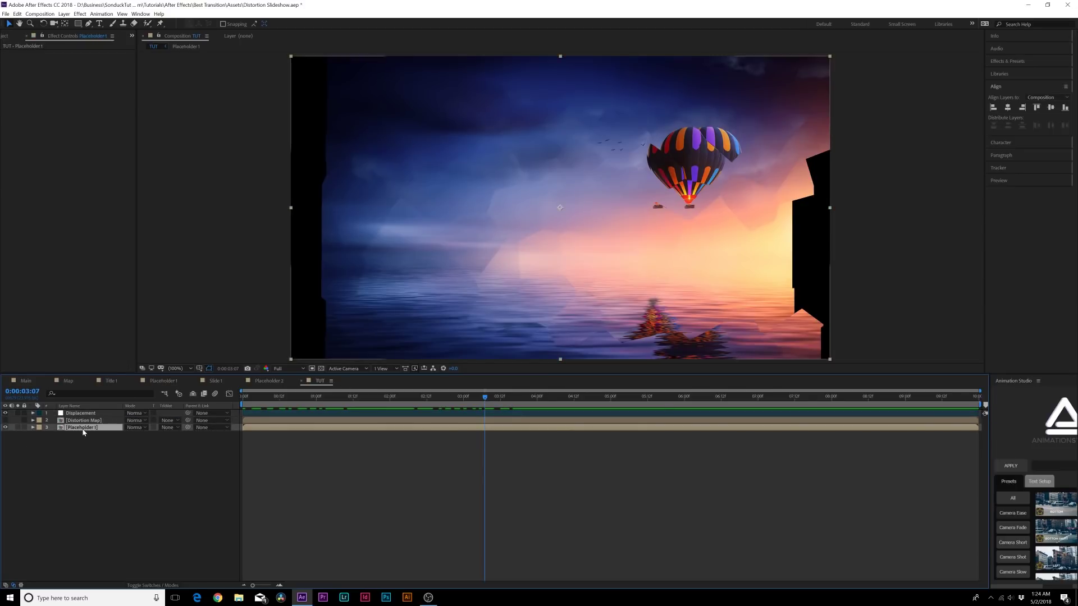
key(ctrl+d)
click(78, 24)
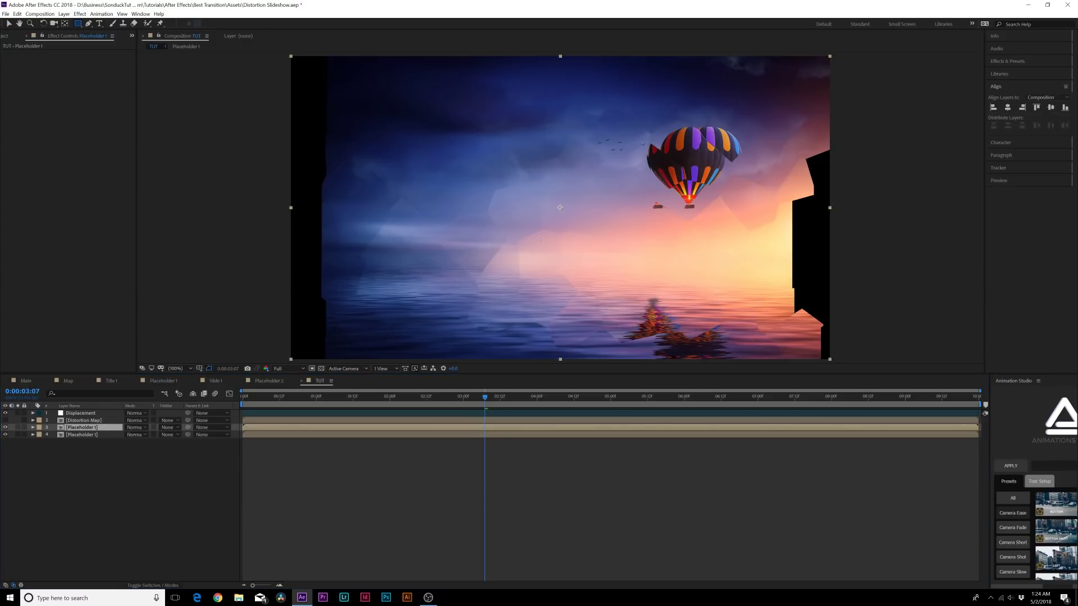
click(78, 23)
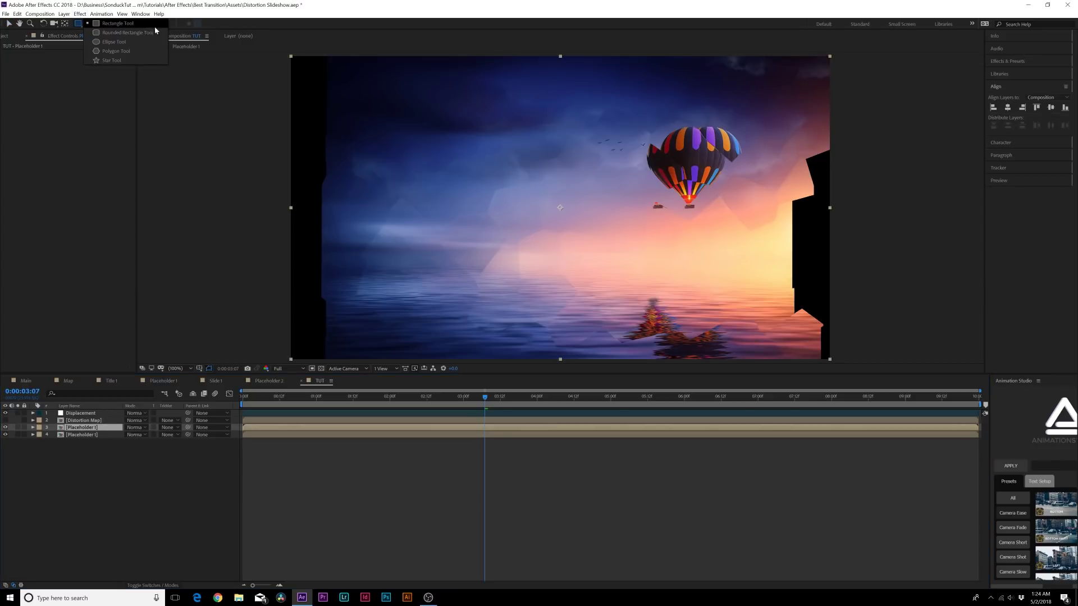
click(115, 42)
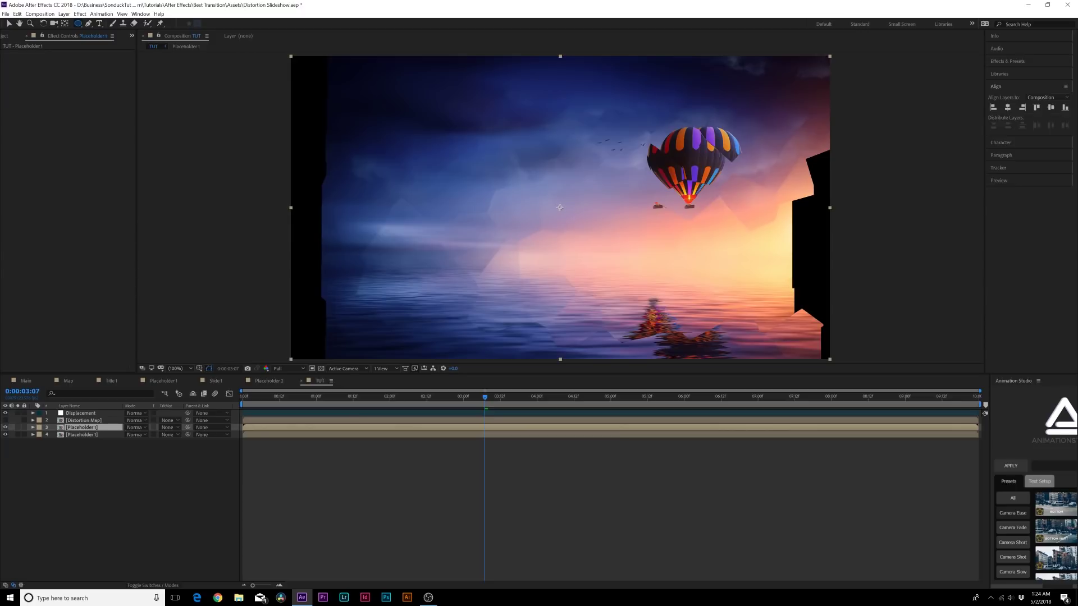
mouse_move(560, 207)
mouse_down()
mouse_move(622, 302)
mouse_move(564, 241)
mouse_up()
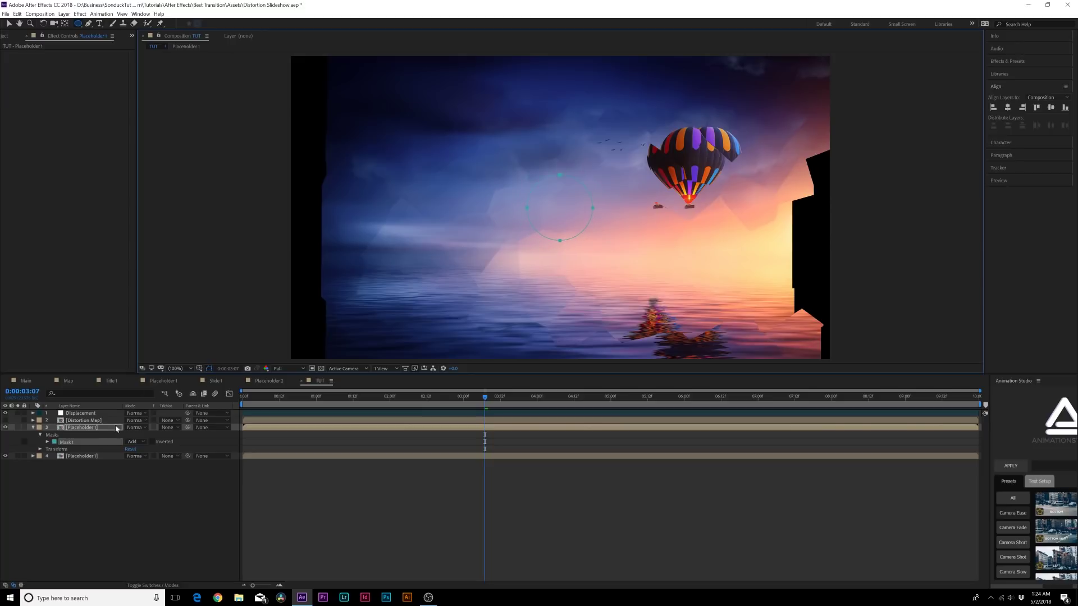
Step: Make the Distortion Map and both Placeholder 1 layers 3D, and give the masked copy's Z anchor point a small positive value
key(p)
key(p)
click(150, 585)
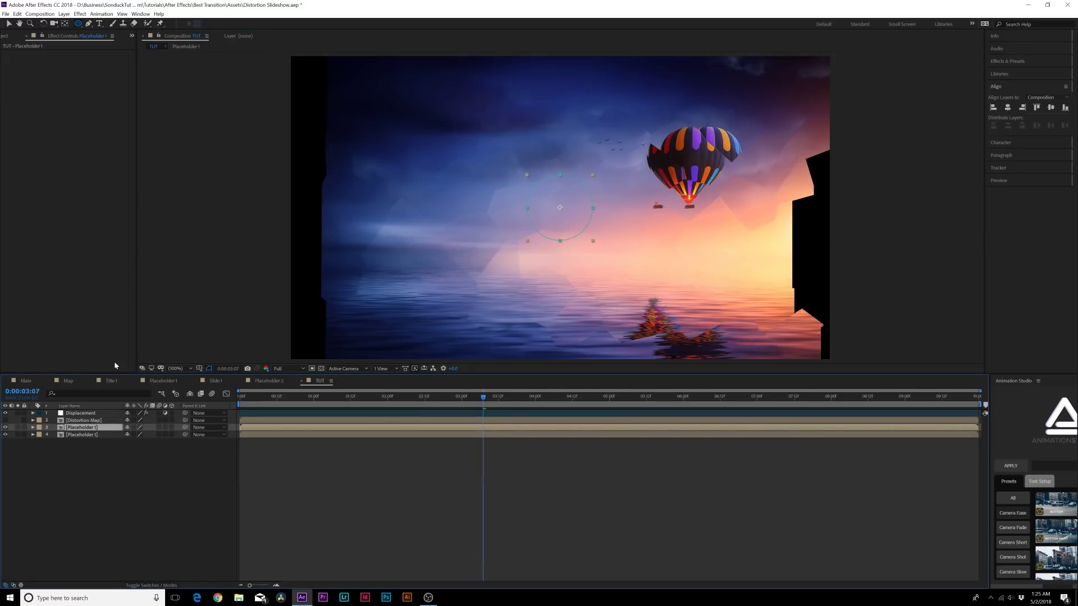
drag(171, 435, 173, 414)
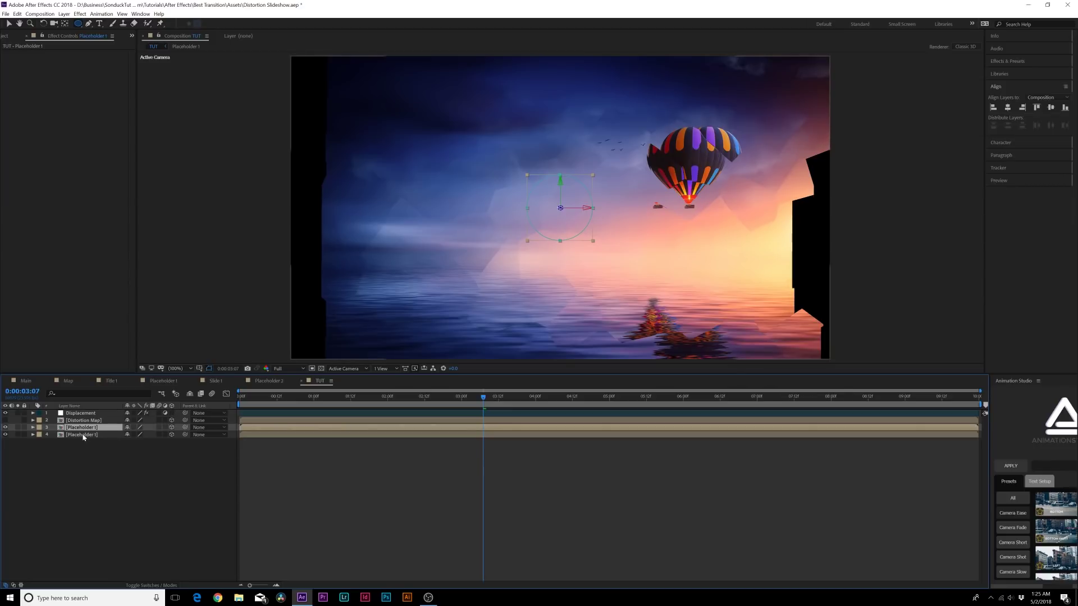
key(a)
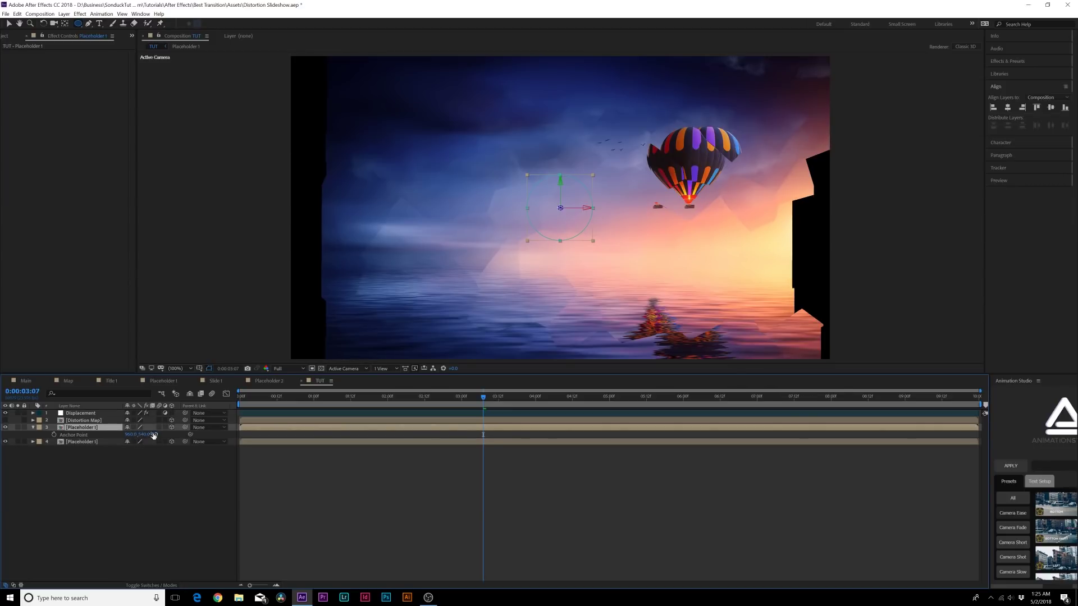
click(154, 435)
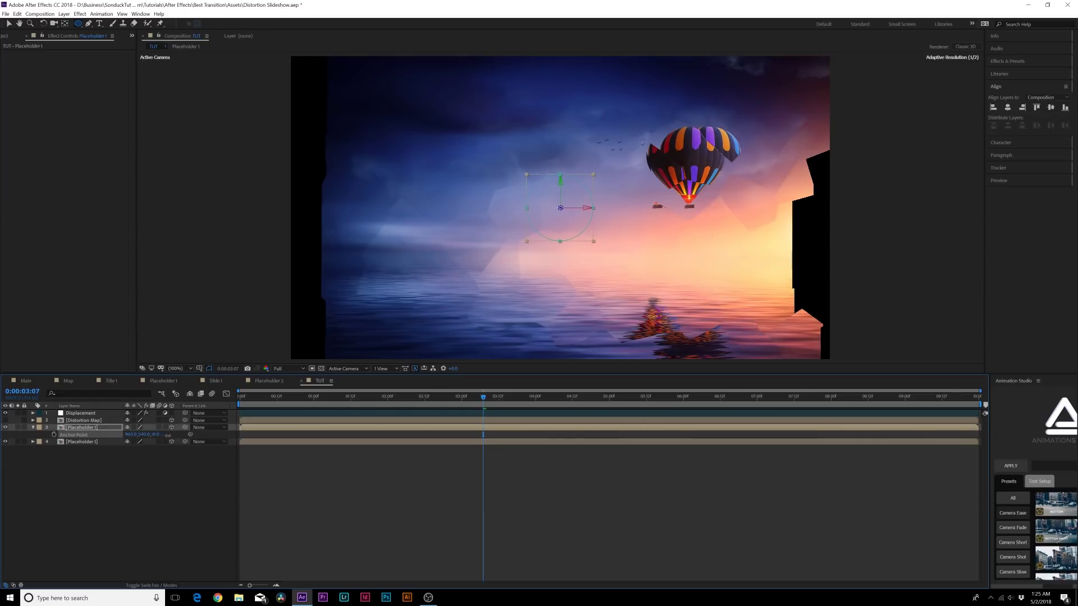
drag(168, 435, 178, 437)
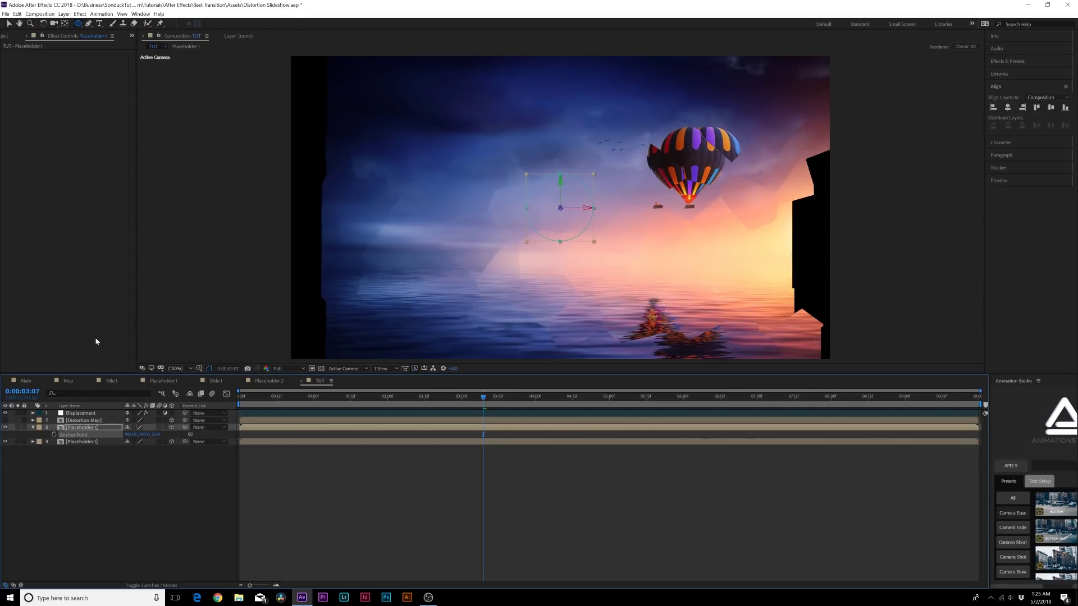
Step: Duplicate the masked Placeholder 1 layer and raise the new copy's Z anchor point well above the original's
click(88, 429)
key(ctrl+d)
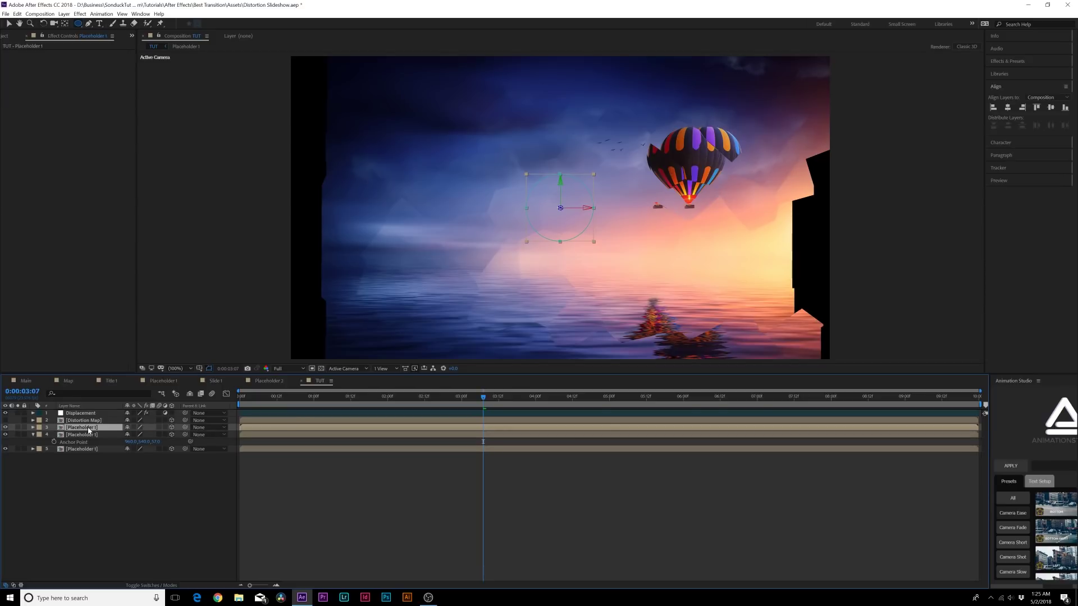
key(a)
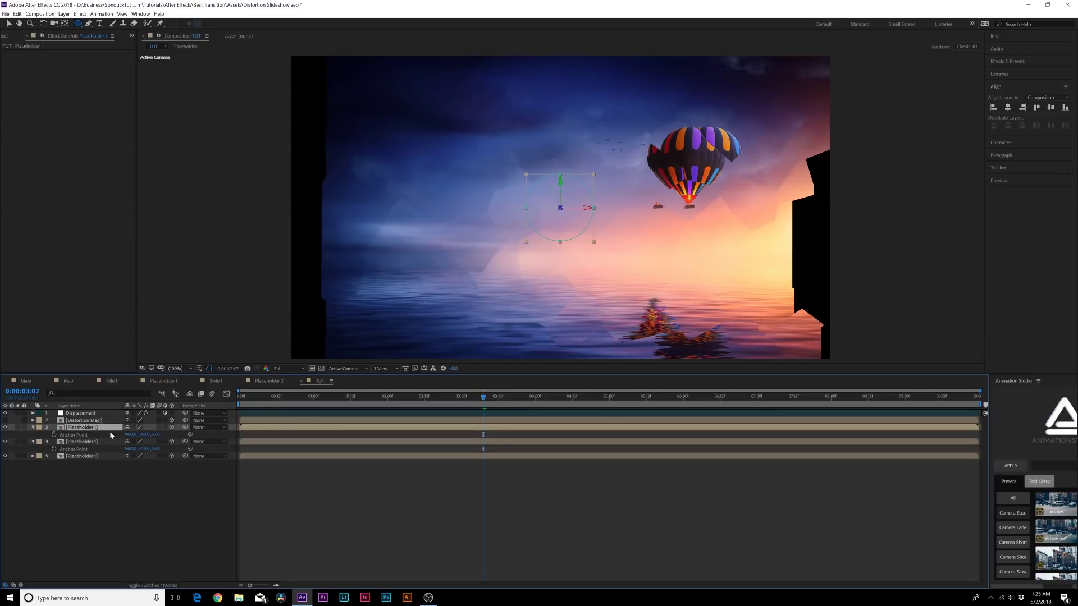
drag(155, 434, 622, 439)
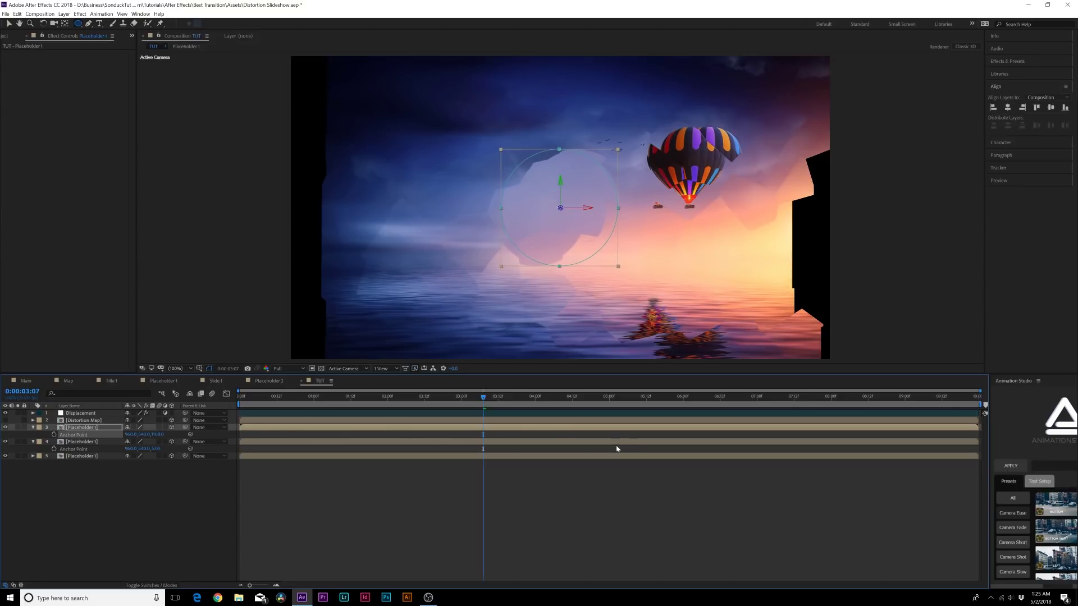
Step: Invert the new copy's circular mask and scale the circle up about 25% from its center at the timeline start
key(m)
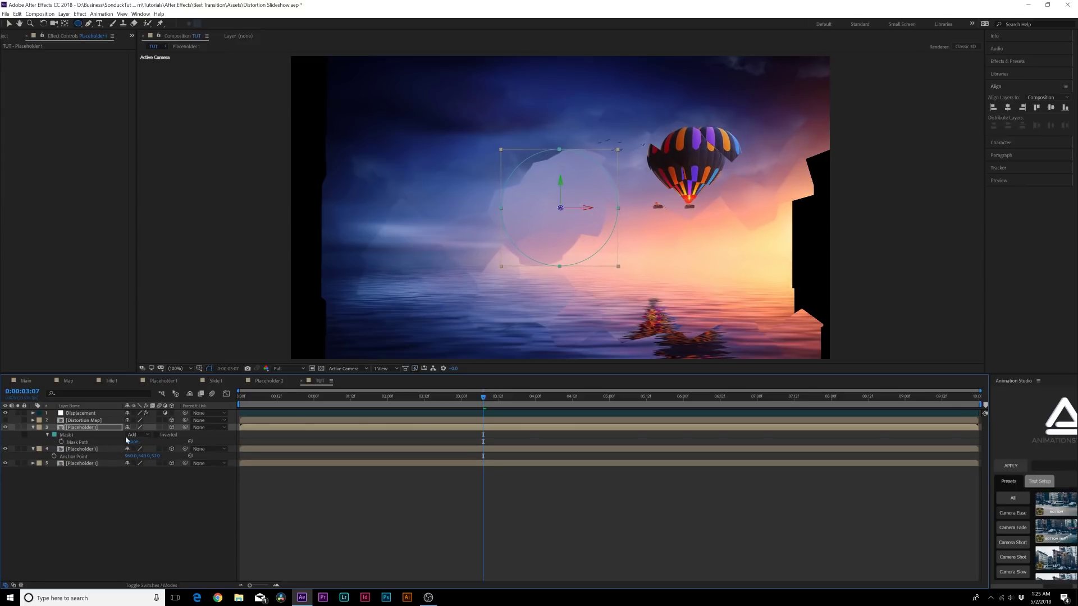
click(157, 434)
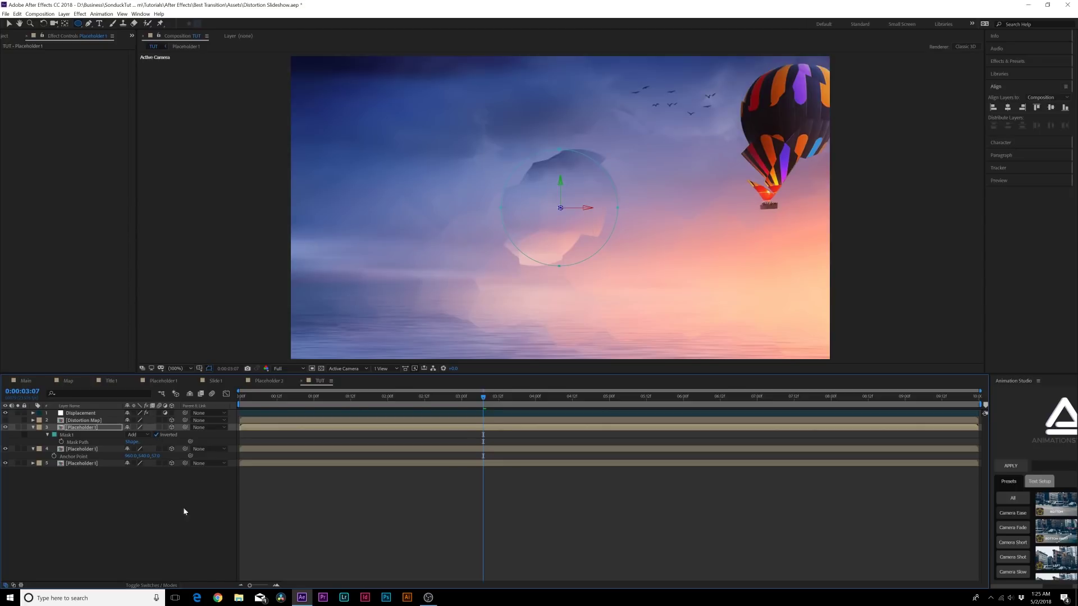
key(Home)
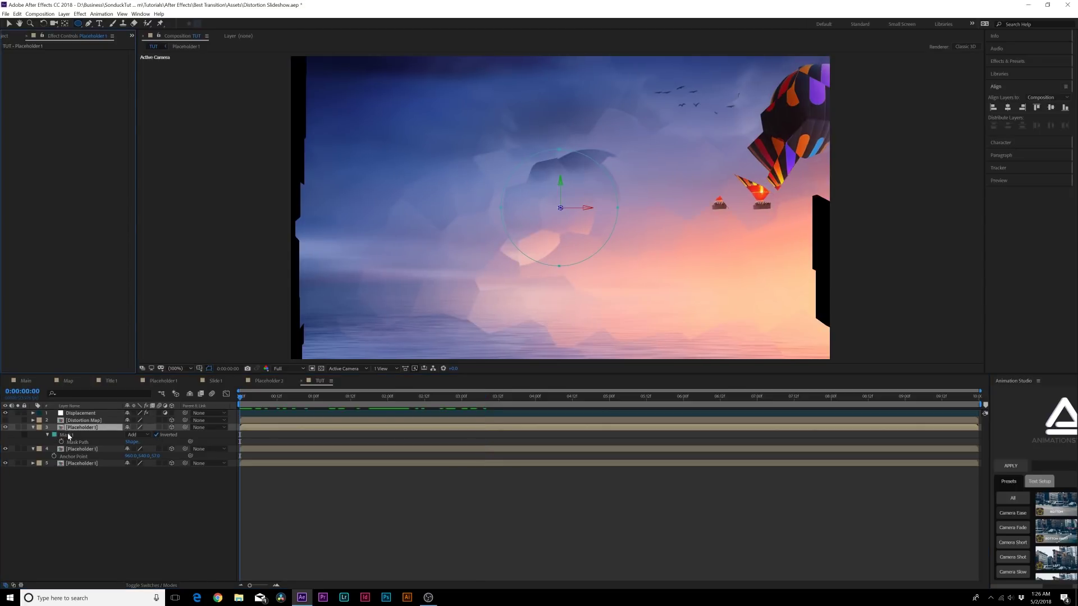
click(70, 435)
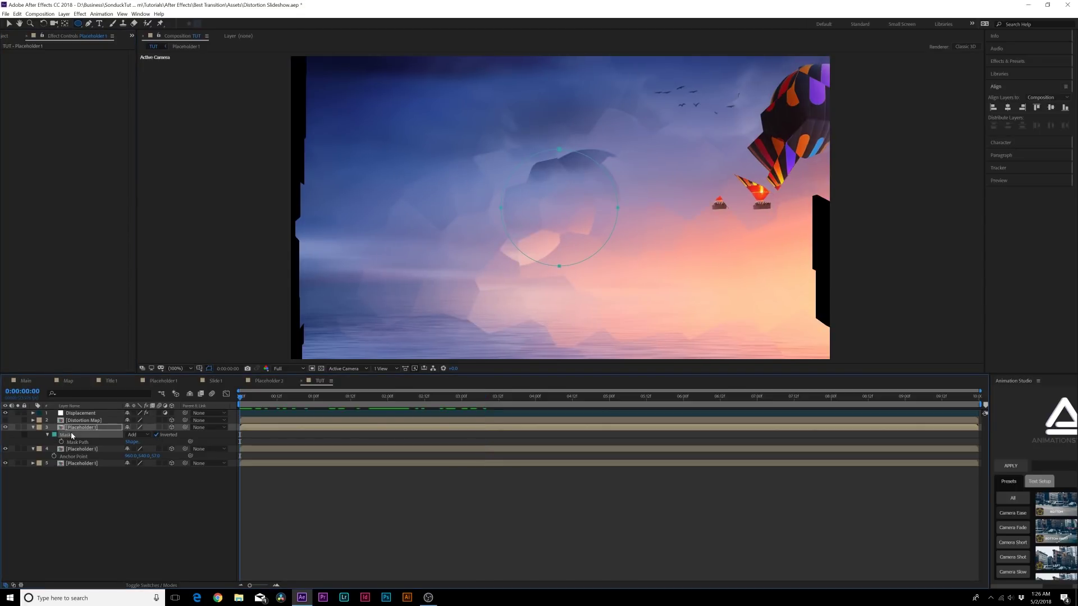
key(ctrl+t)
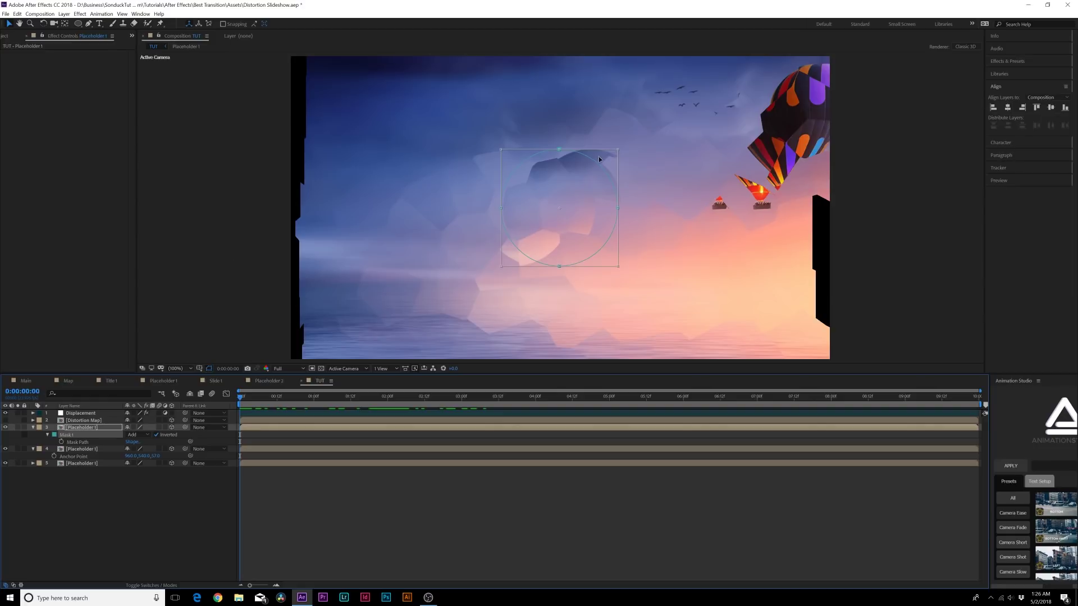
drag(617, 149, 631, 138)
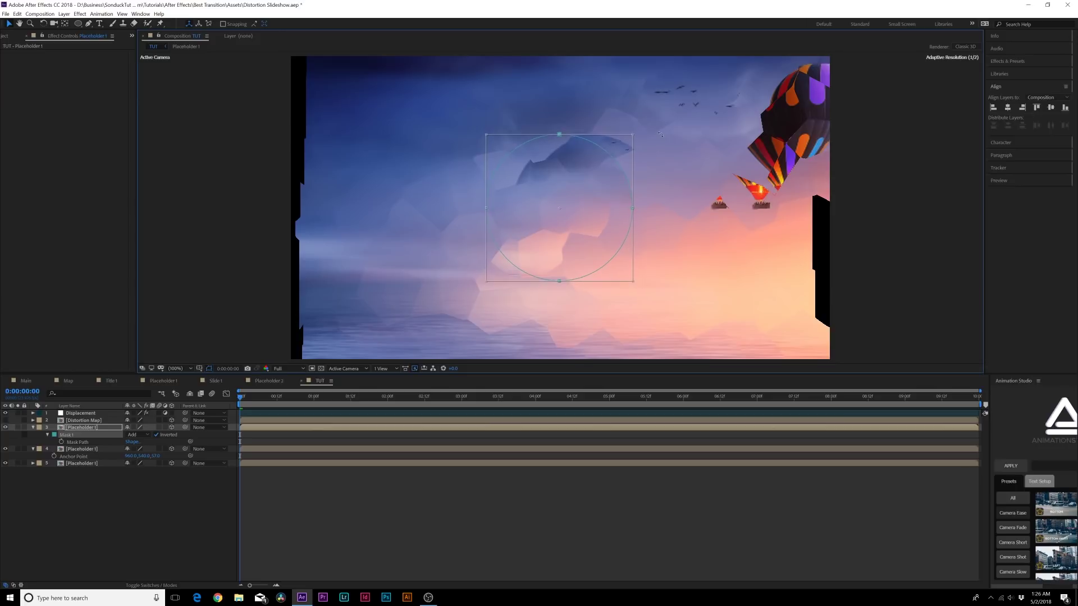
Step: Duplicate the inverted-mask layer and scale the new copy's mask circle up by about a third from its center
click(84, 428)
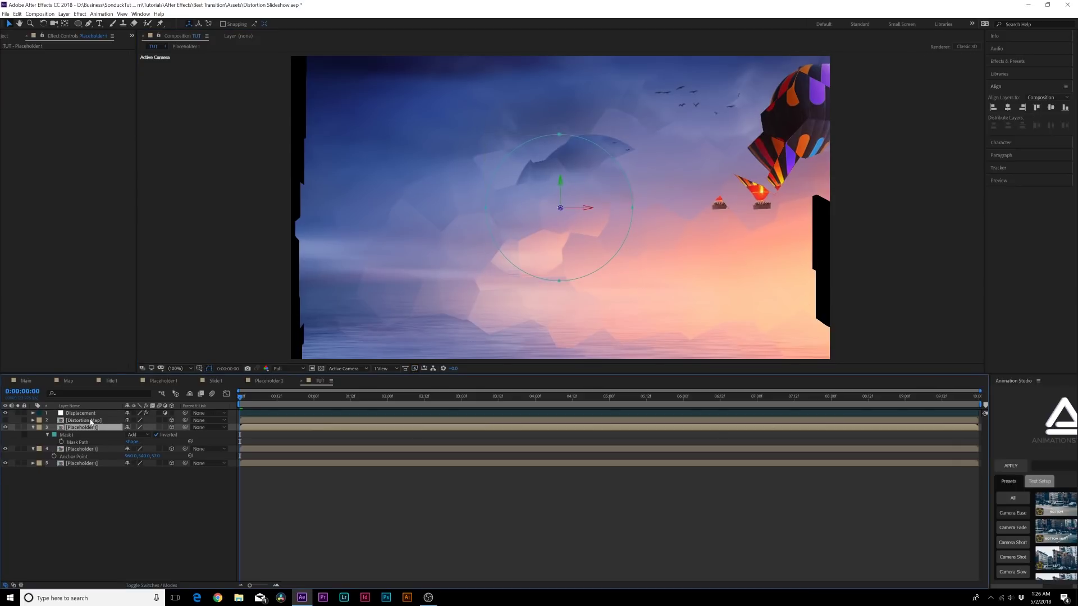
key(ctrl+d)
key(m)
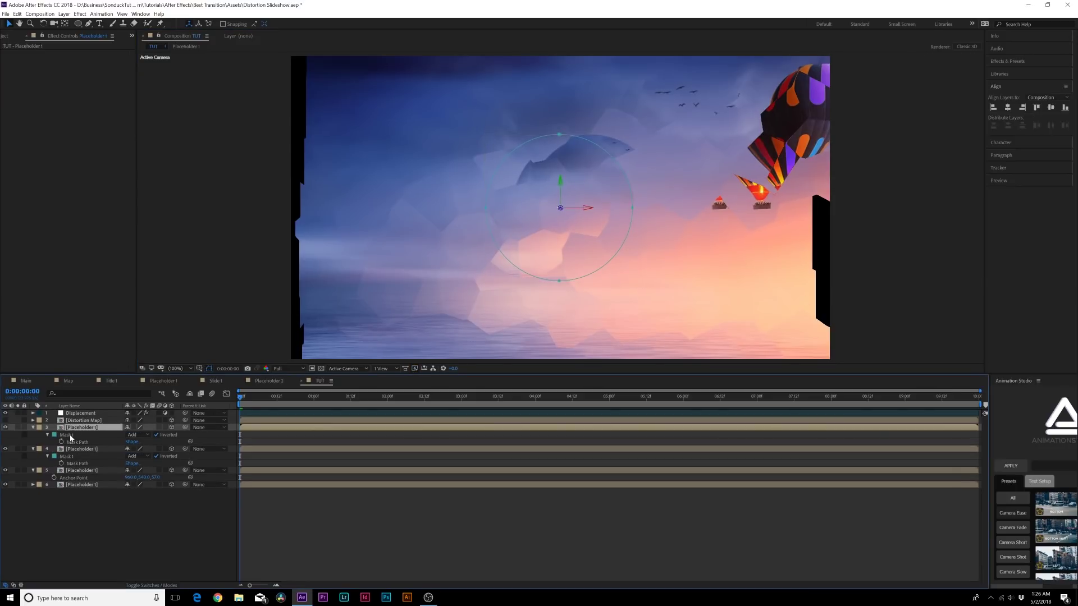
click(69, 434)
key(ctrl+t)
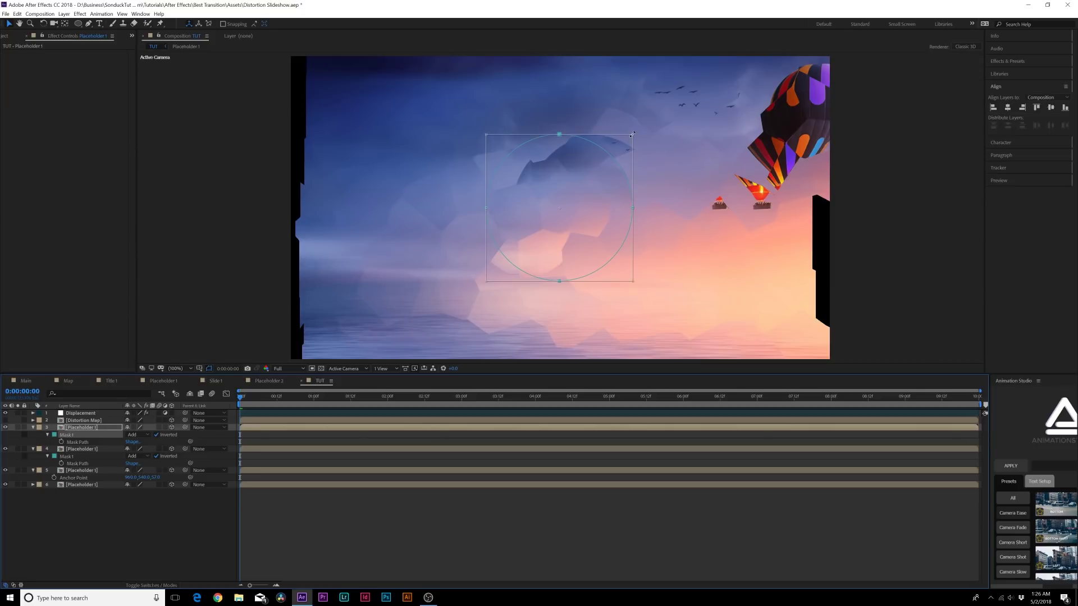
drag(633, 135, 702, 108)
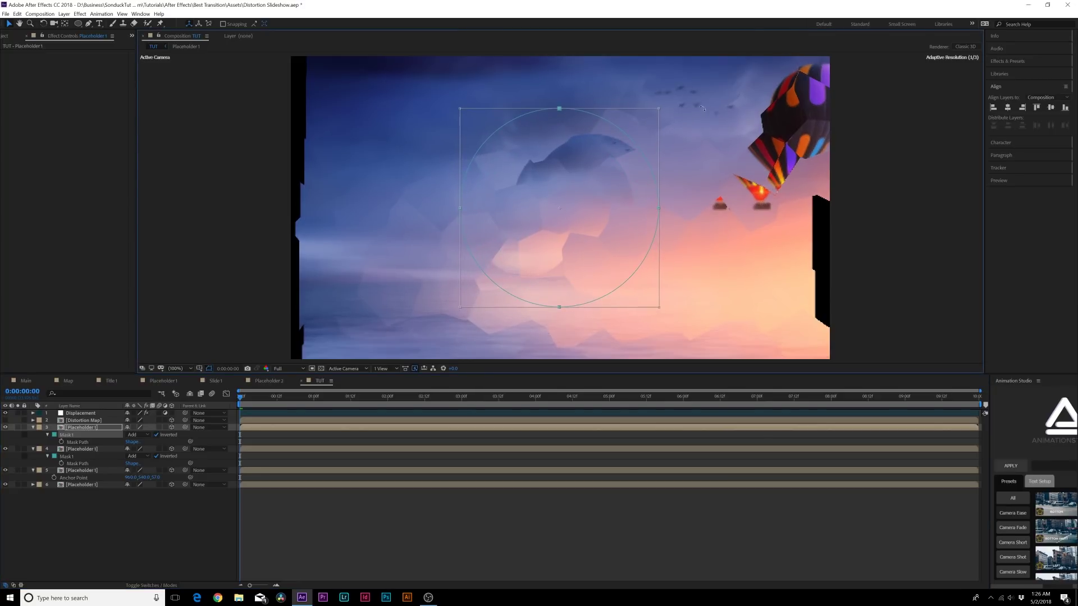
Step: Set the Z anchor point to 160 on the top Placeholder 1 copy and to 100 on the copy below it
key(a)
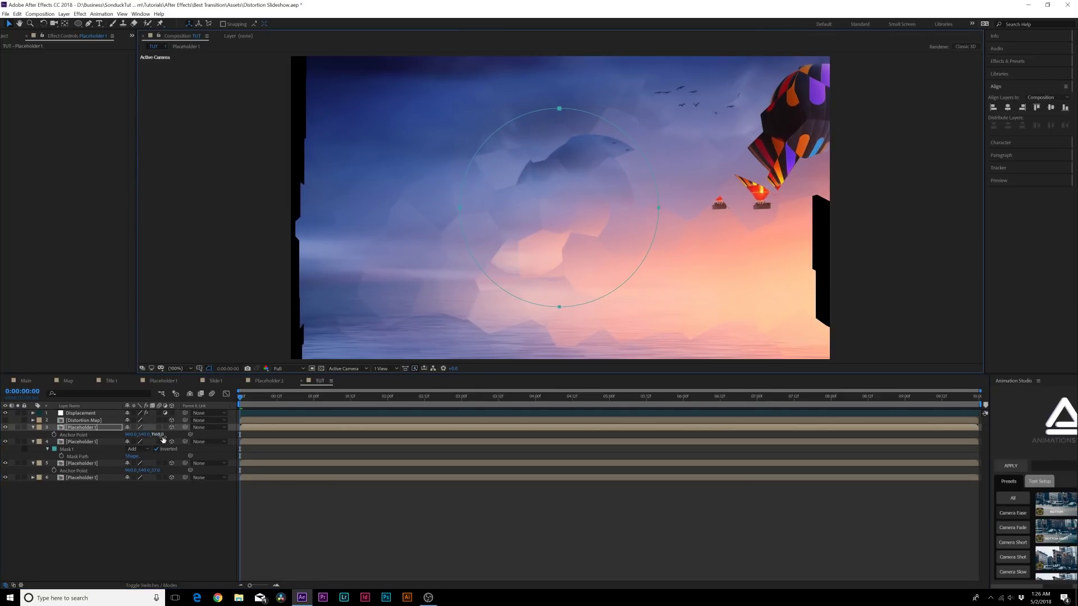
click(163, 441)
key(a)
click(82, 442)
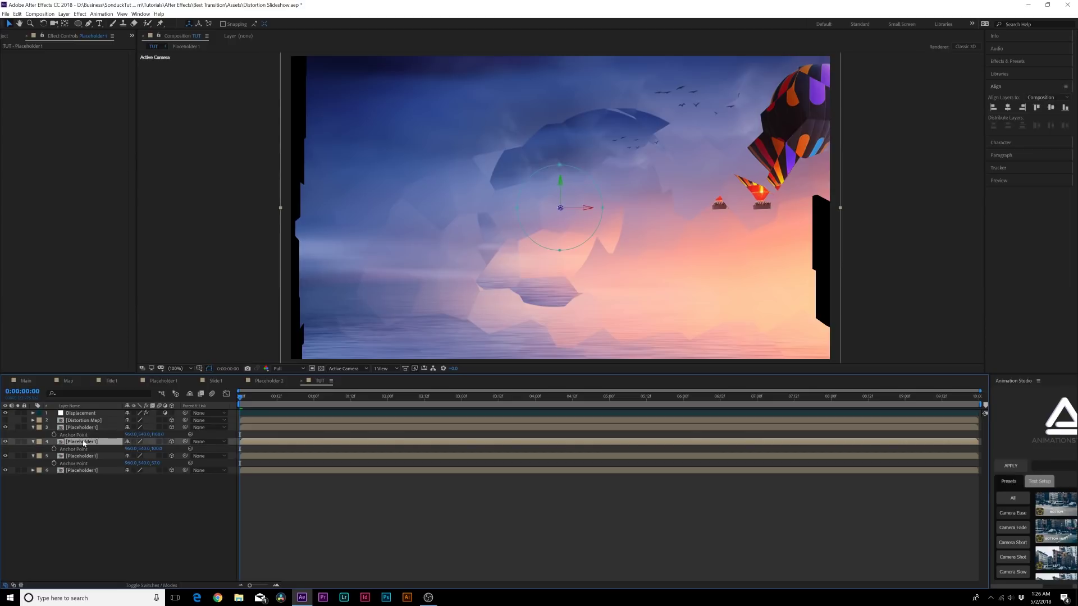
click(158, 435)
text(160)
click(141, 519)
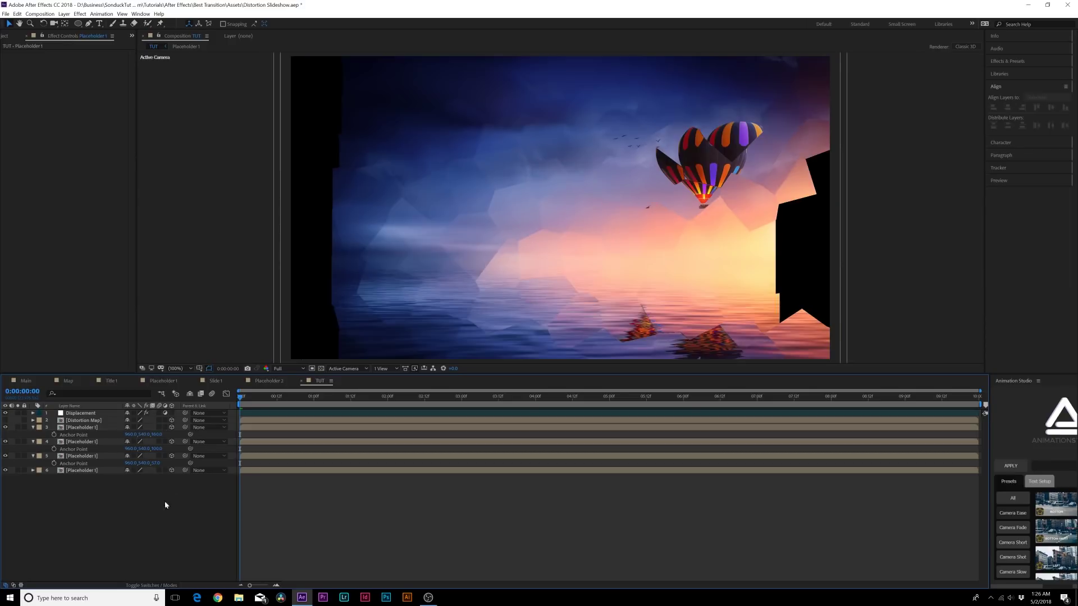
Step: Raise the Z anchor points of the top two Placeholder 1 copies to about 460 and 200, and duplicate the top copy
drag(251, 406, 310, 399)
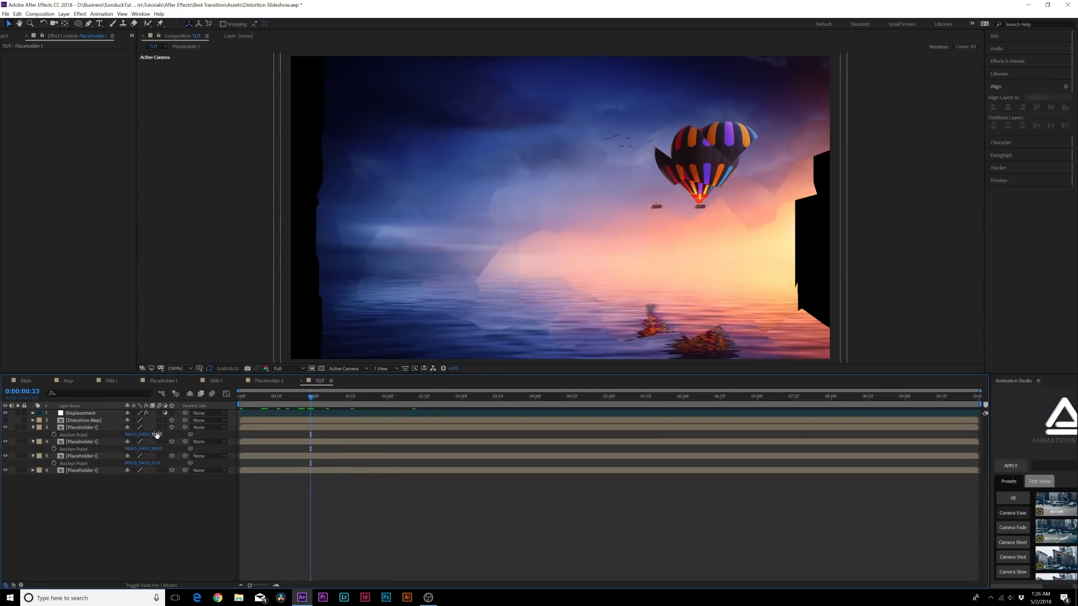
drag(156, 434, 64, 427)
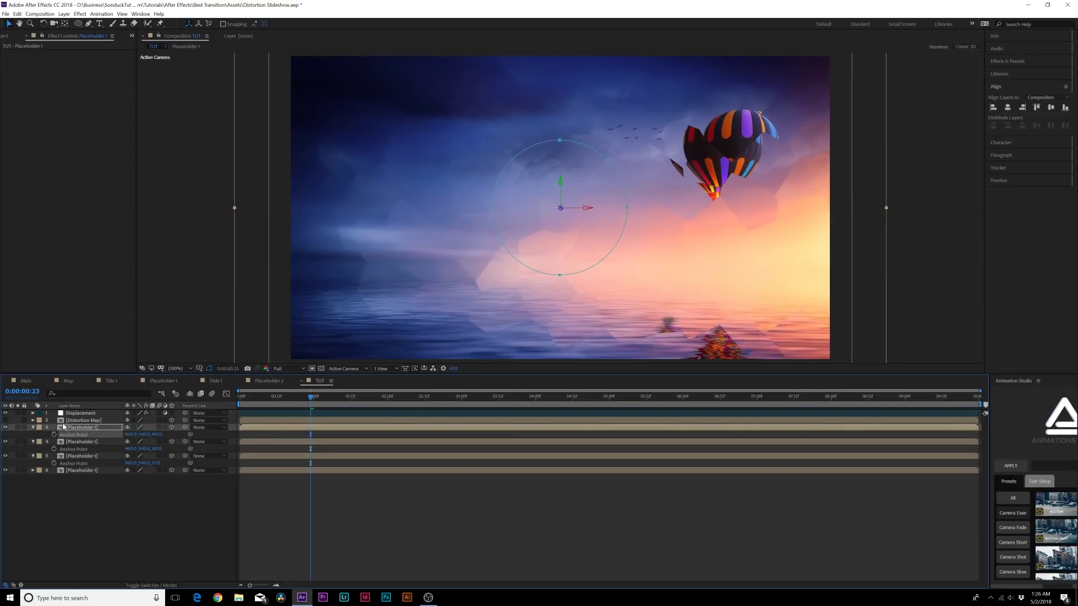
key(ctrl+d)
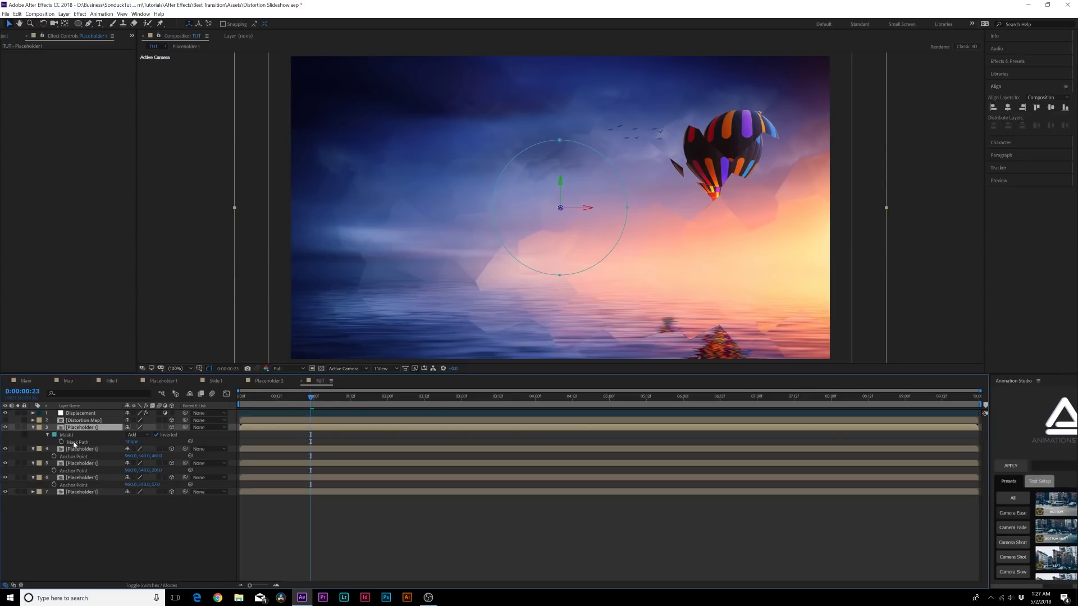
drag(310, 397, 242, 397)
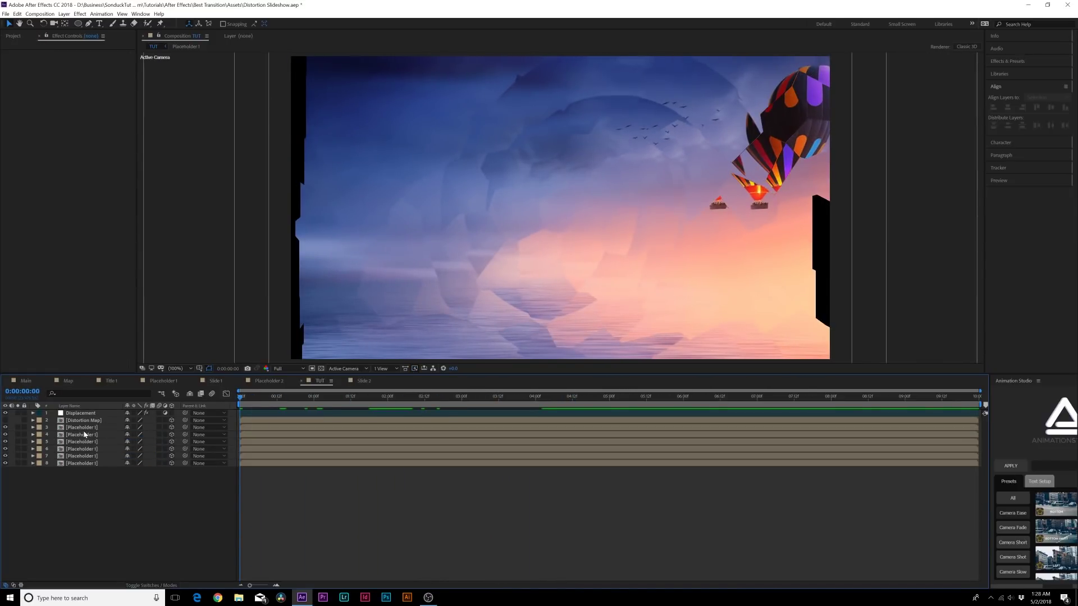
Step: Duplicate the top Placeholder 1 layer and move the copy above the Distortion Map layer
click(83, 427)
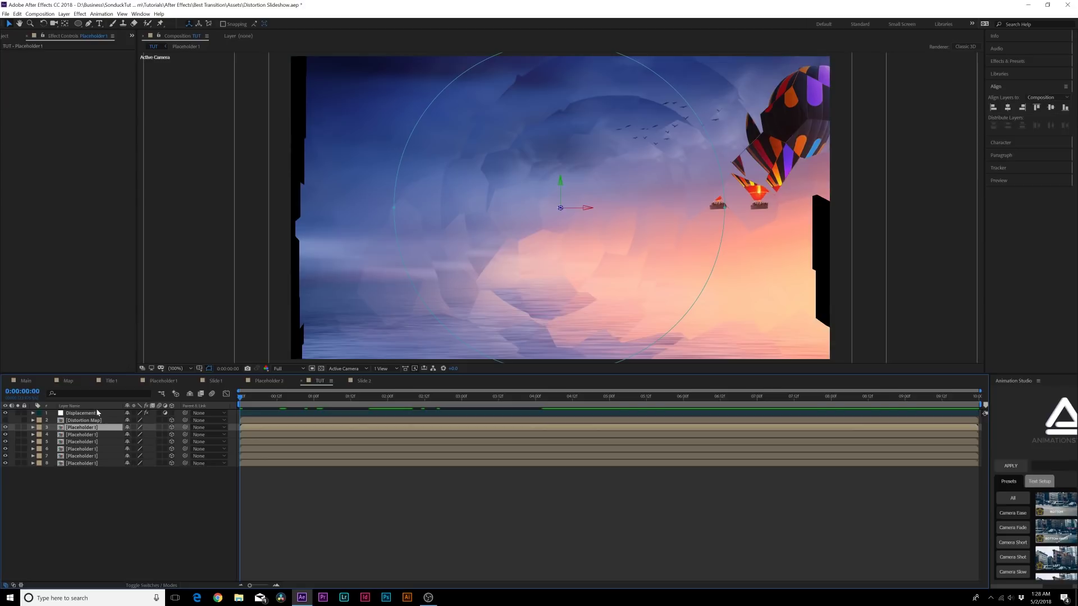
key(ctrl+d)
drag(90, 428, 88, 422)
Step: Set the copy's mask to Subtract with Inverted off, and move the layer above the Displacement adjustment layer
key(m)
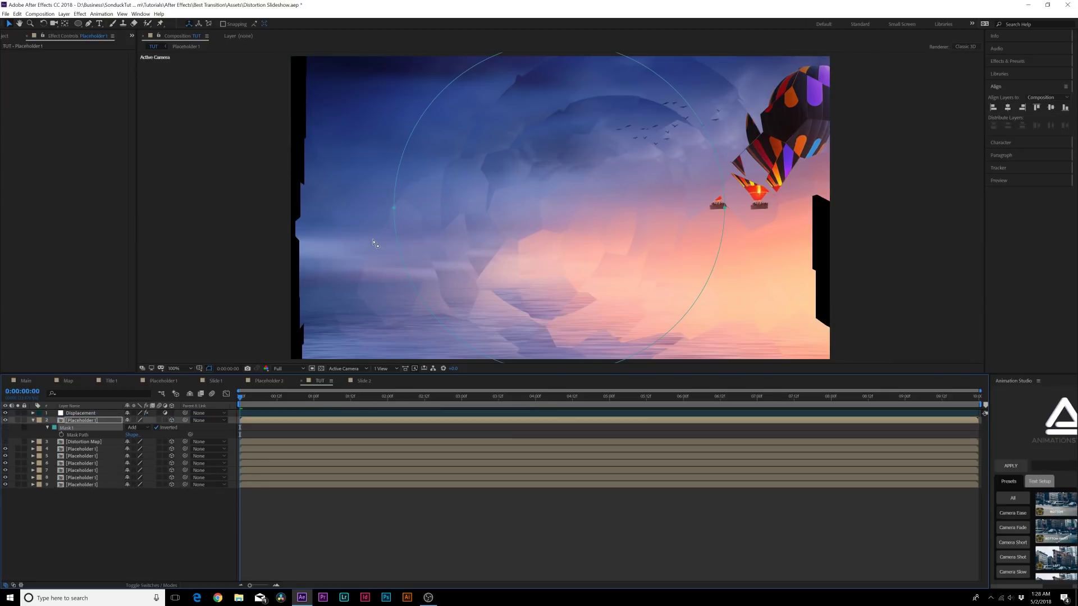
click(135, 428)
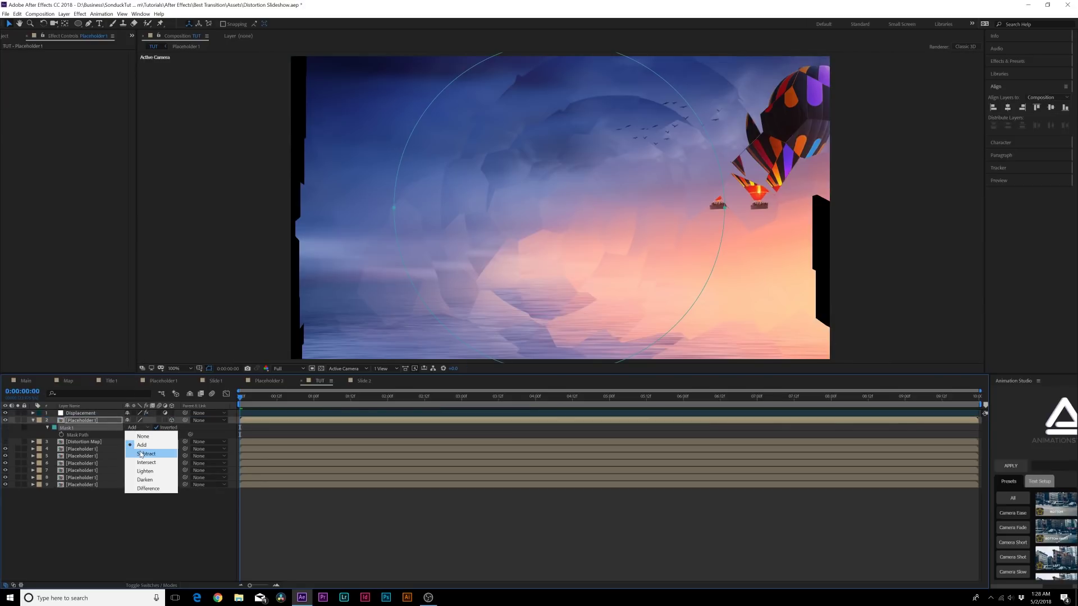
click(145, 452)
click(156, 427)
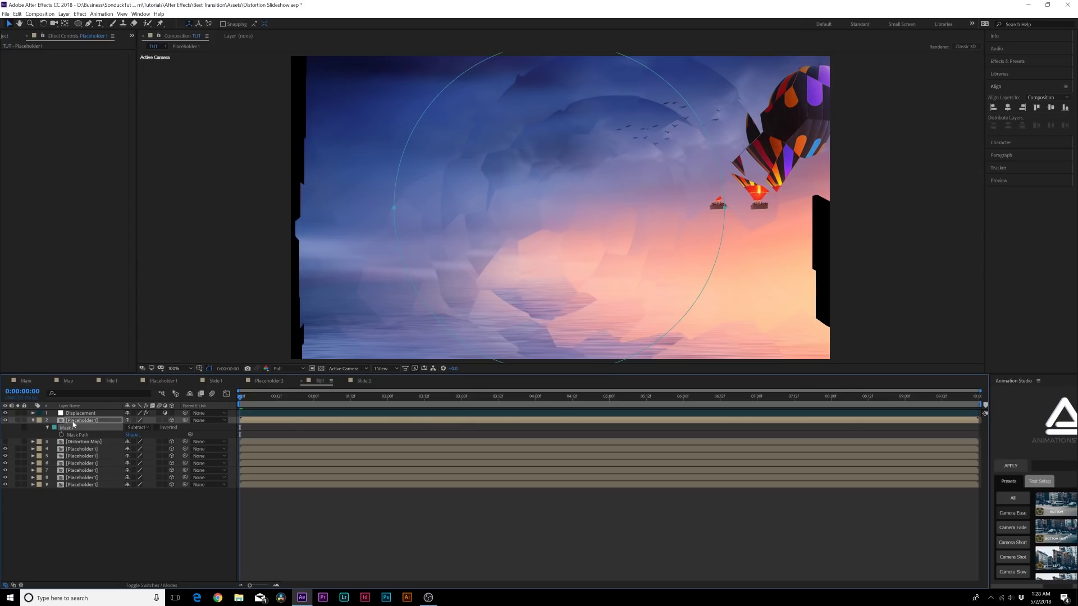
drag(73, 420, 77, 412)
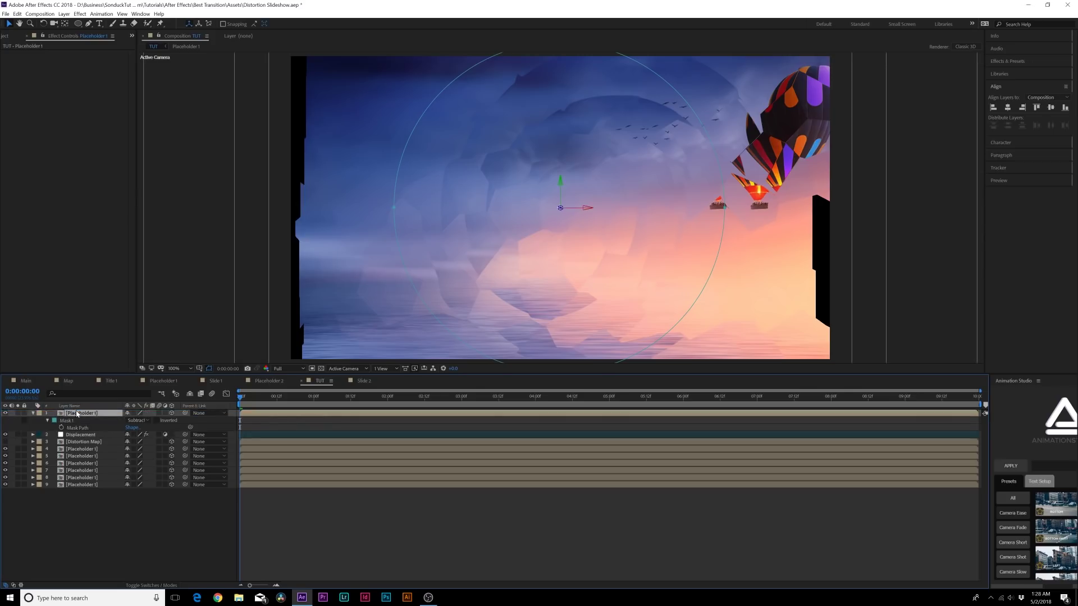
Step: Add a SONDUCK text layer and center it horizontally and vertically in the composition
click(137, 539)
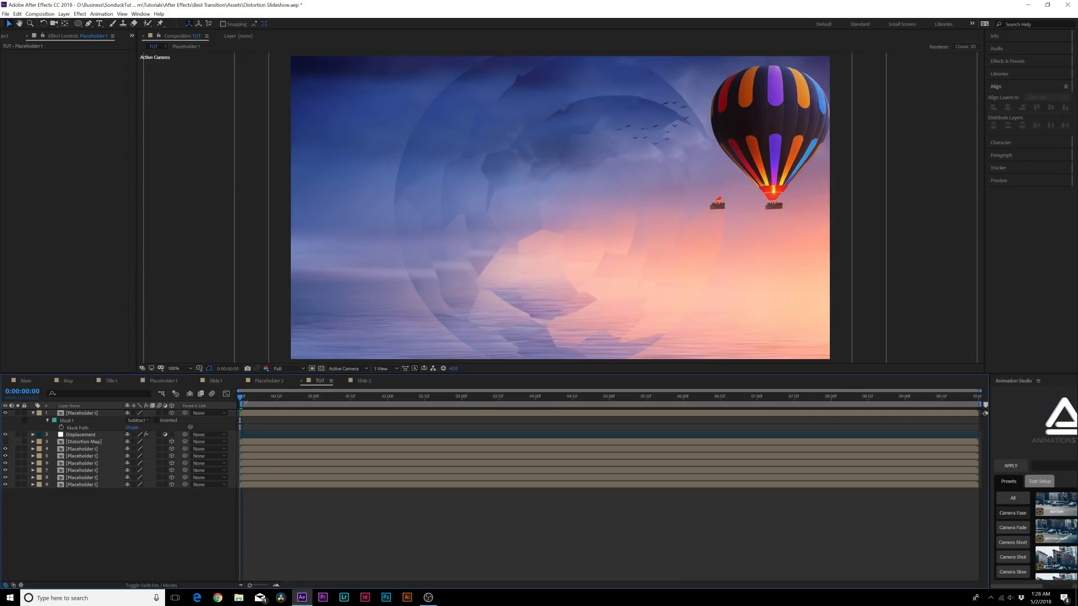
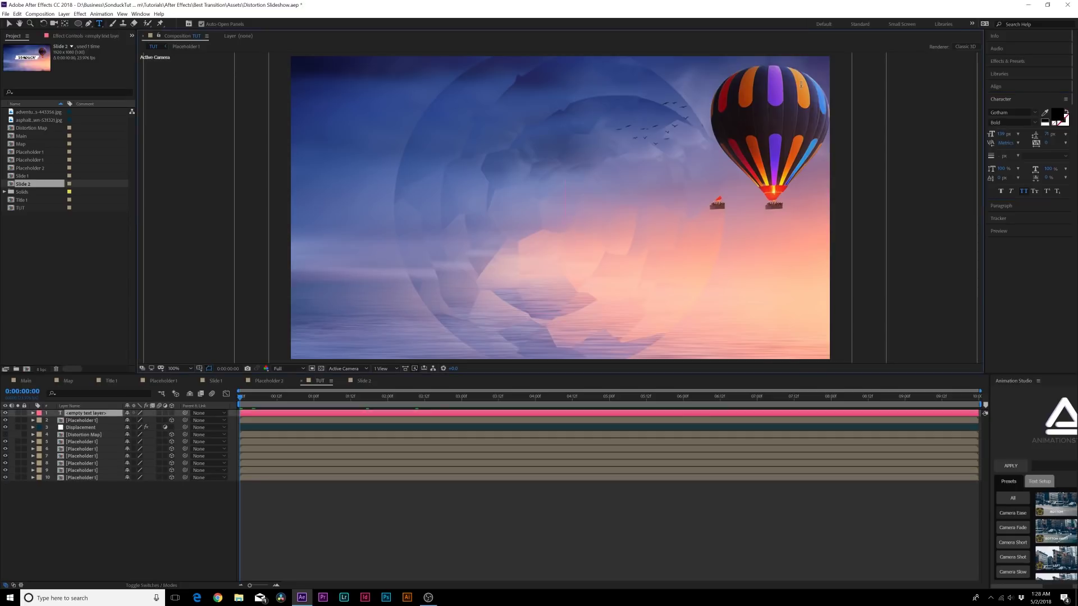
text(SONDUCK)
key(ctrl+a)
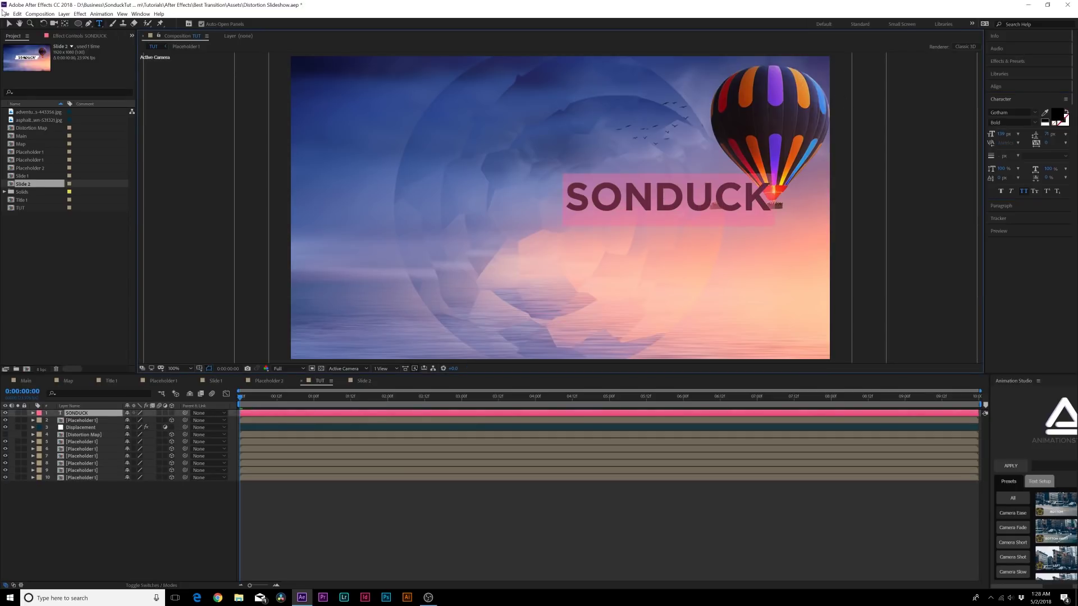
click(994, 86)
click(1007, 107)
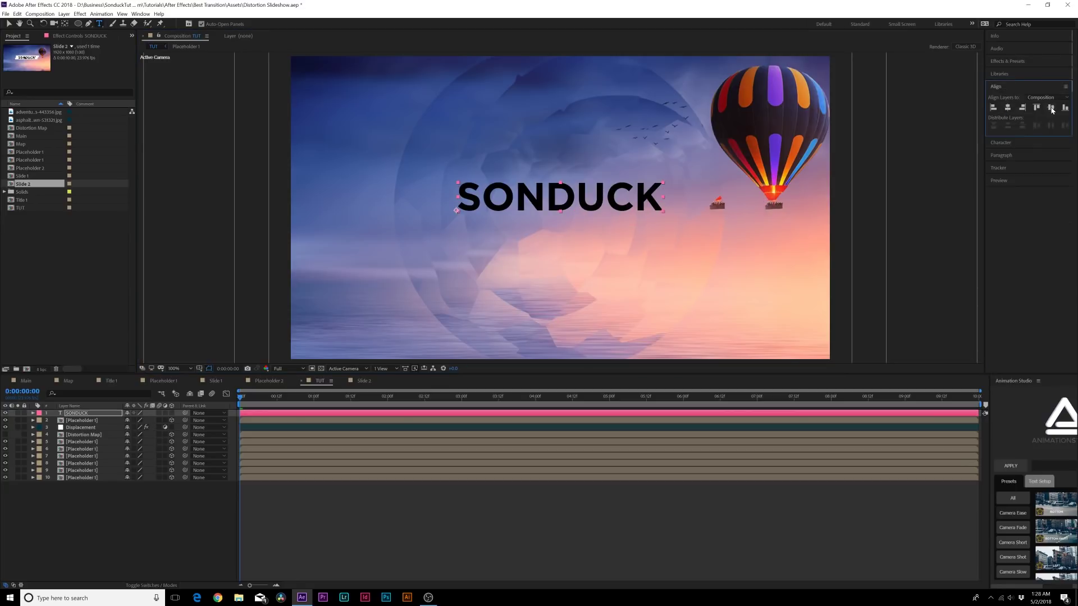
click(1051, 108)
Step: Draw a white rectangle slightly larger than the SONDUCK title and place its layer directly below the text layer
click(140, 13)
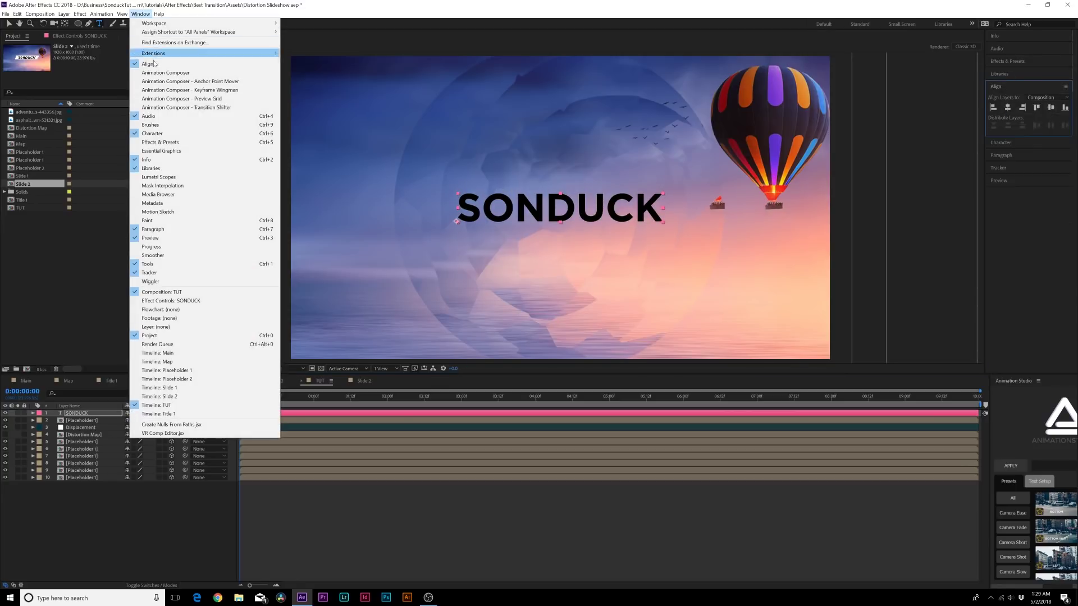
click(79, 494)
drag(78, 23, 100, 25)
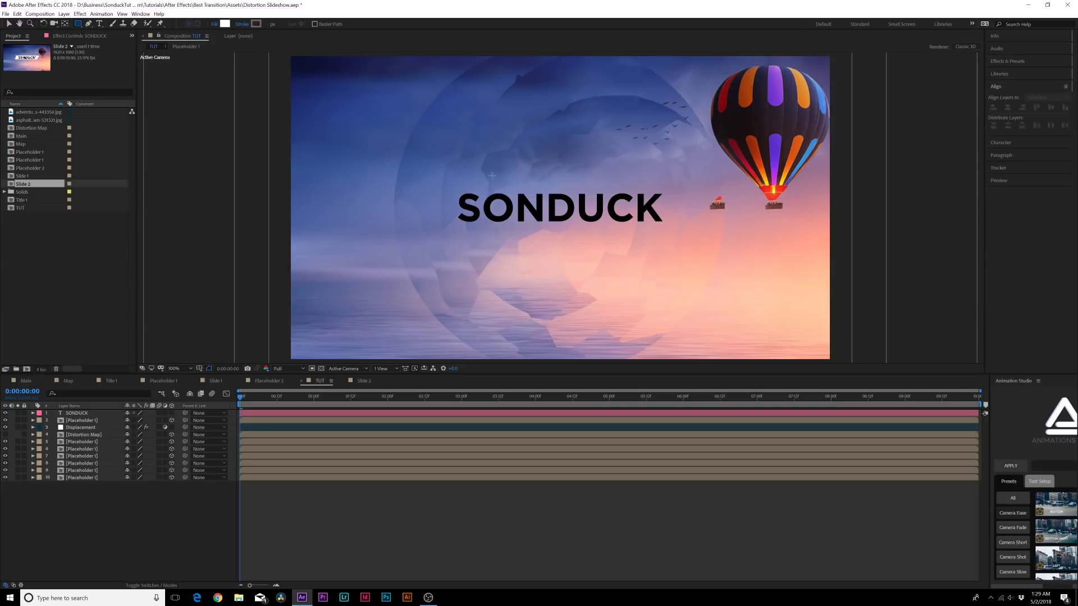
drag(430, 184, 690, 228)
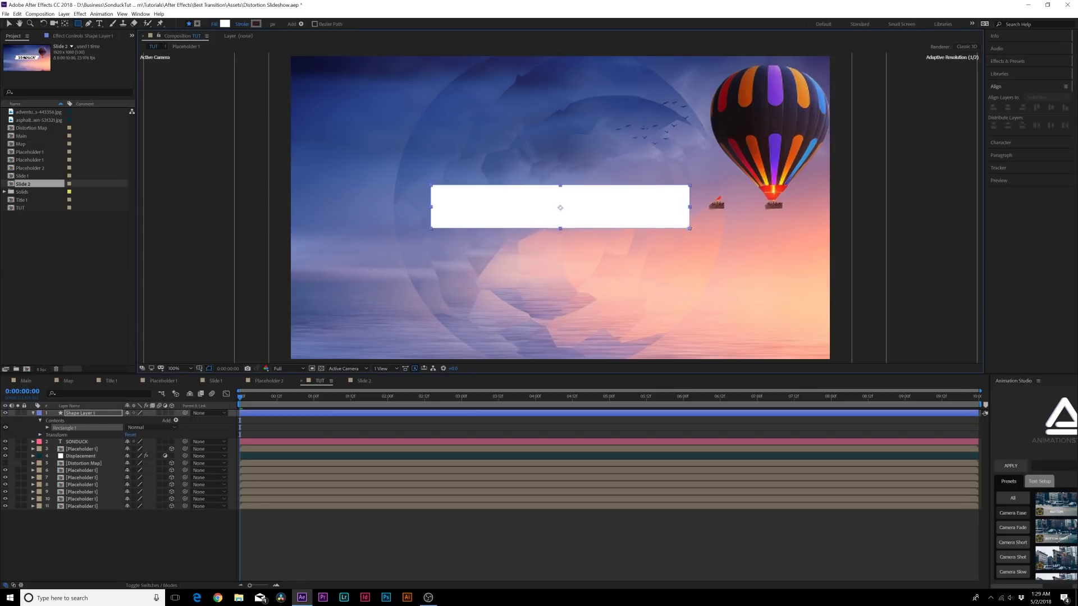
drag(82, 414, 86, 449)
Step: Center the SONDUCK text and the rectangle on each other
shift+click(77, 413)
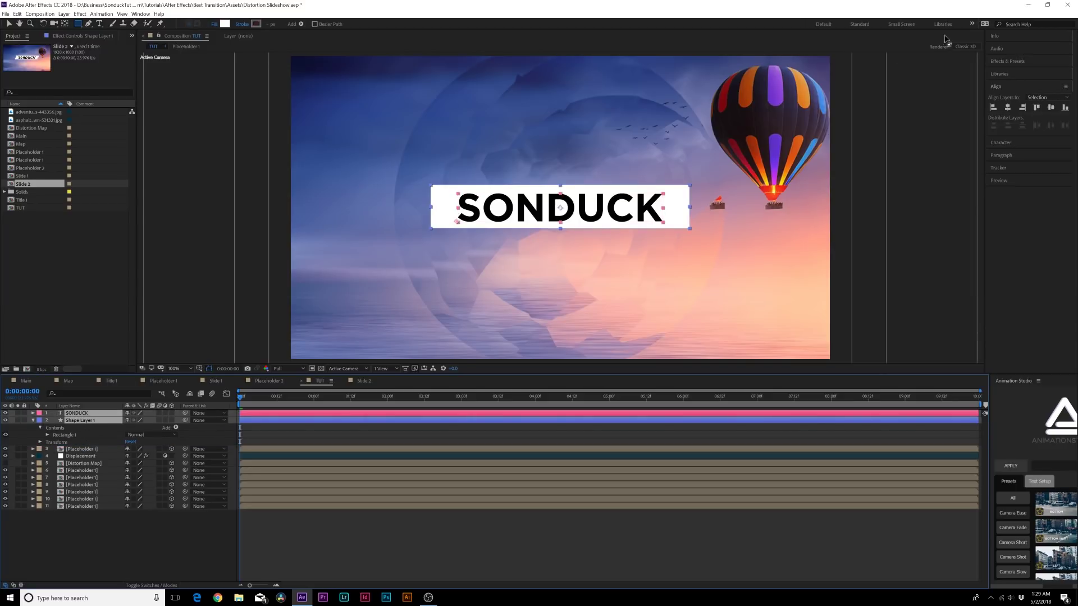
click(1007, 110)
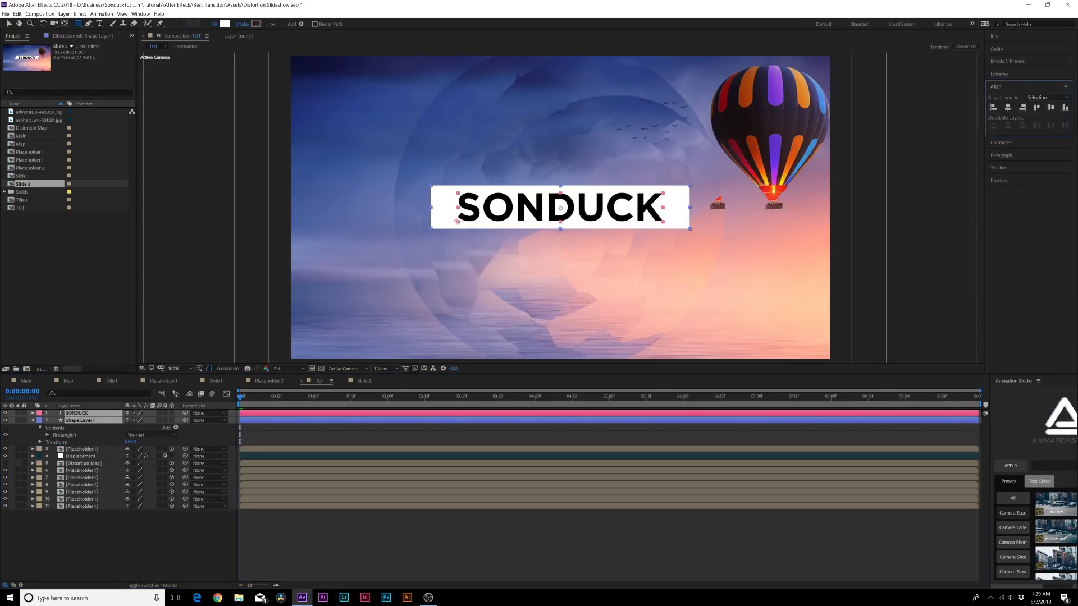
click(9, 25)
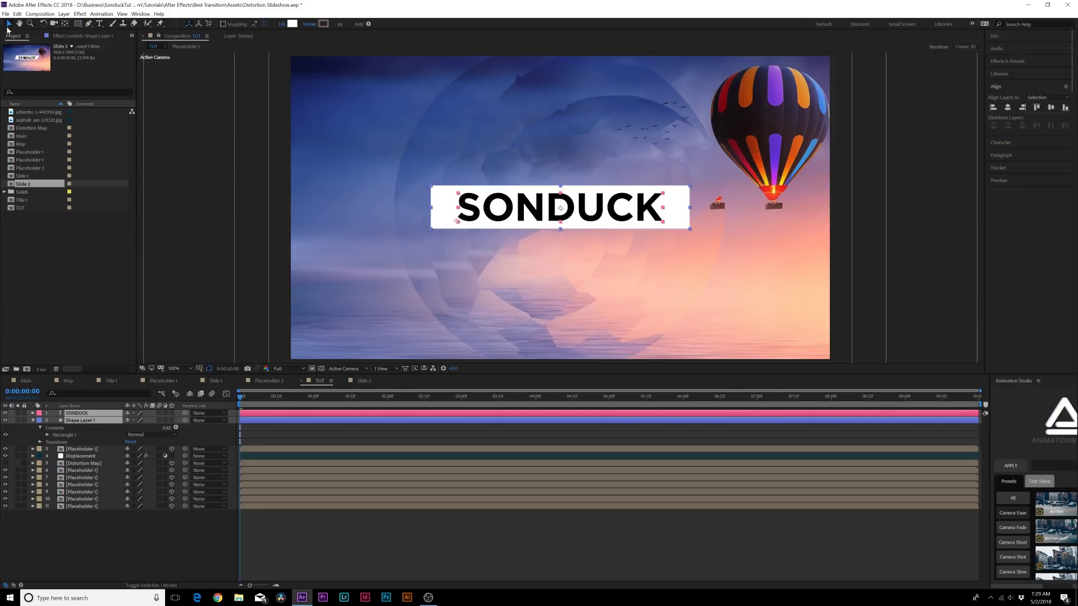
click(109, 544)
Step: Keyframe the rectangle path's Size to grow from a reduced width at 0:00:00:06 to its full width at 0:00:00:23
click(73, 420)
click(47, 435)
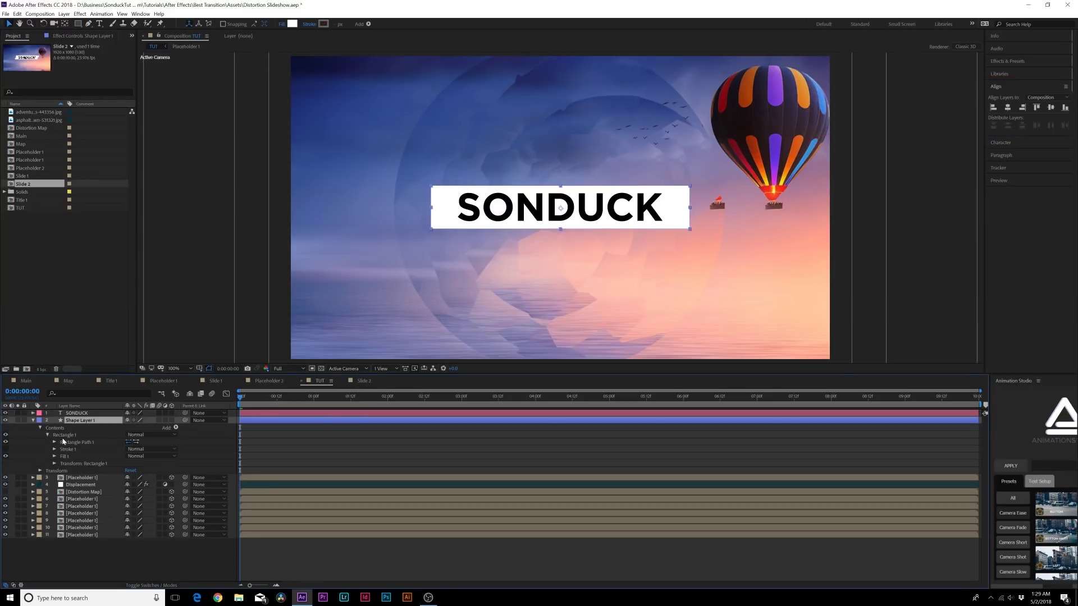
key(space)
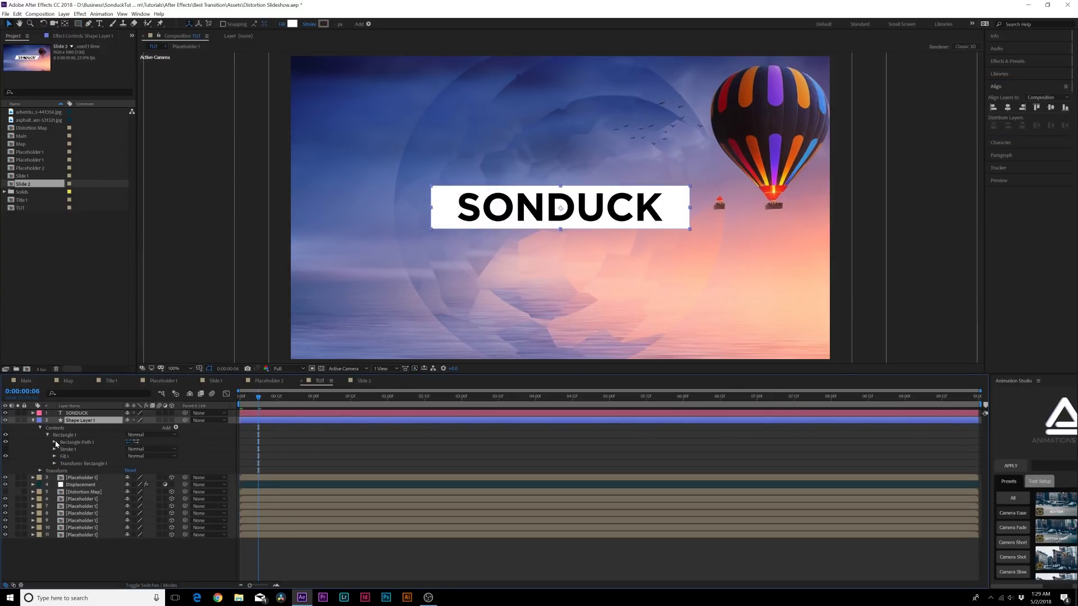
click(55, 443)
click(135, 449)
click(68, 450)
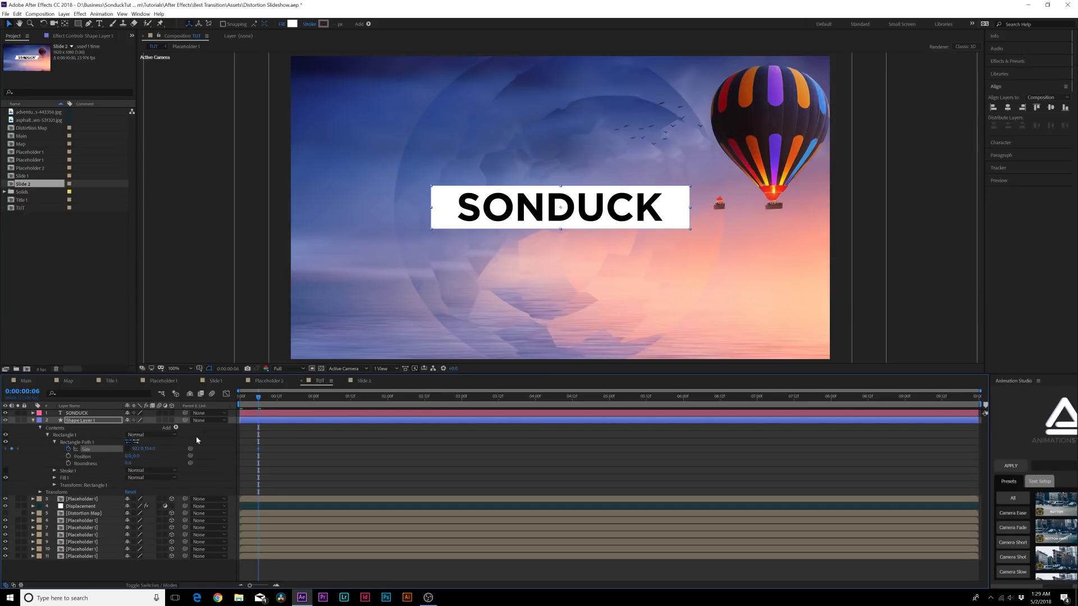
drag(134, 452, 132, 450)
click(137, 449)
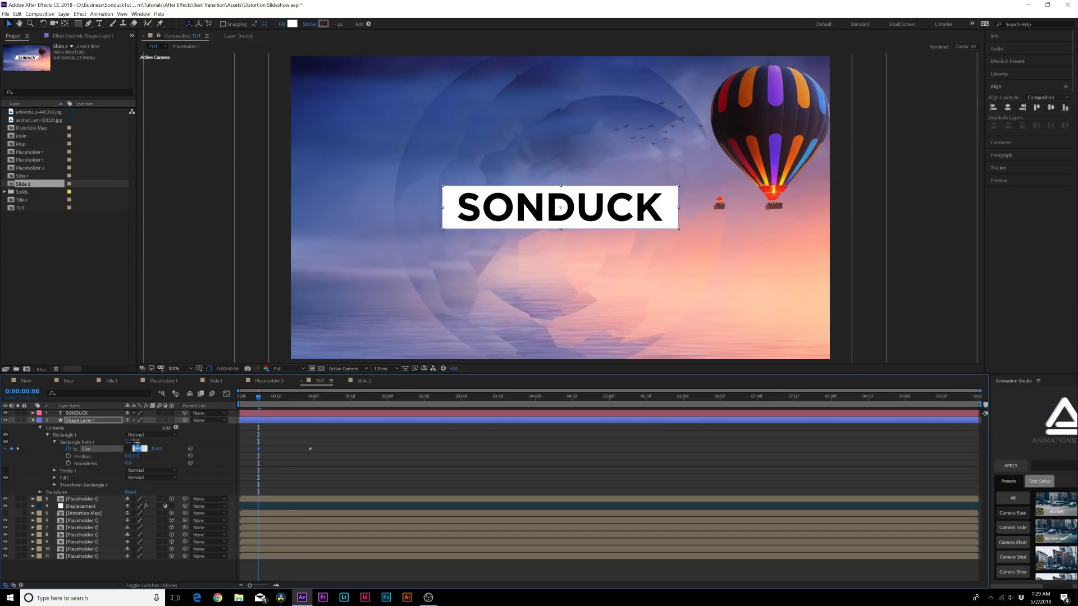
key(Return)
Step: Apply Easy Ease to both rectangle Size keyframes and collapse Shape Layer 1 to its keyframed property
drag(260, 399, 310, 403)
drag(322, 447, 188, 476)
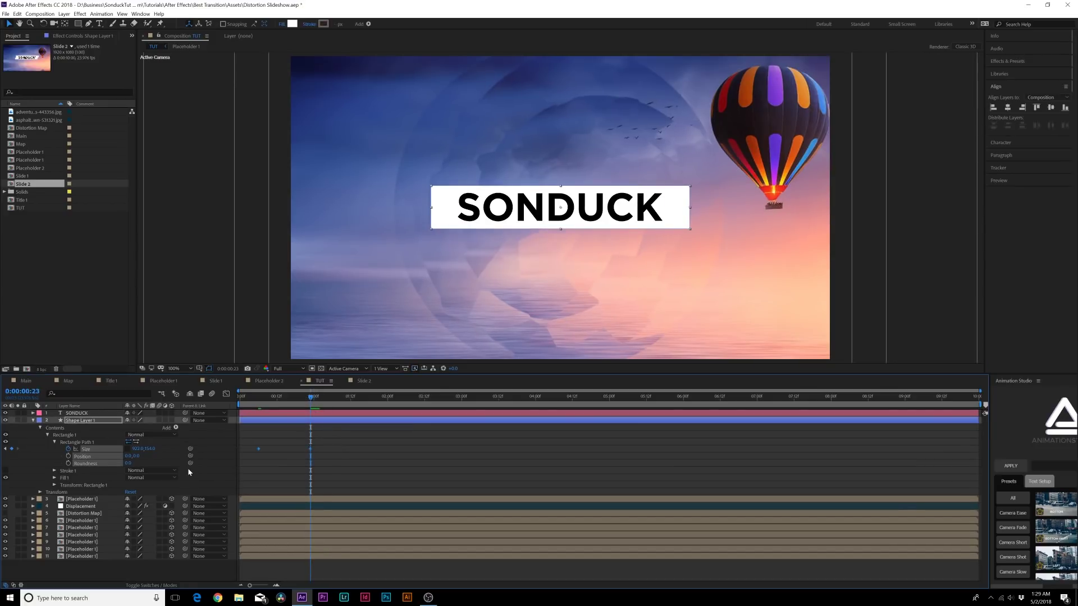
key(u)
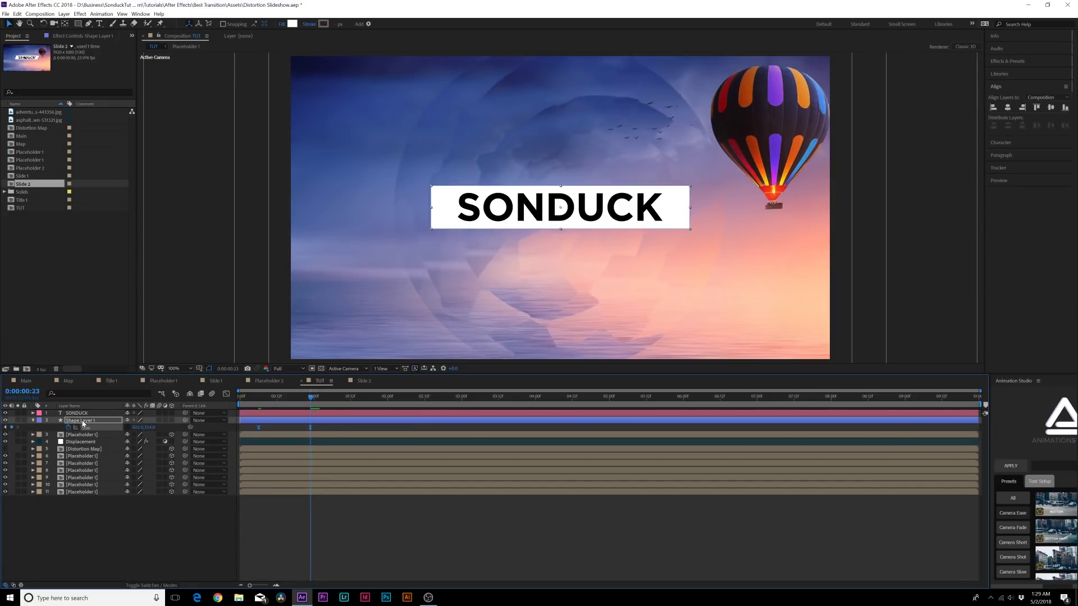
Step: Duplicate the animated rectangle layer and place the copy above the SONDUCK text layer
click(77, 421)
key(ctrl+d)
drag(84, 421, 91, 418)
click(90, 420)
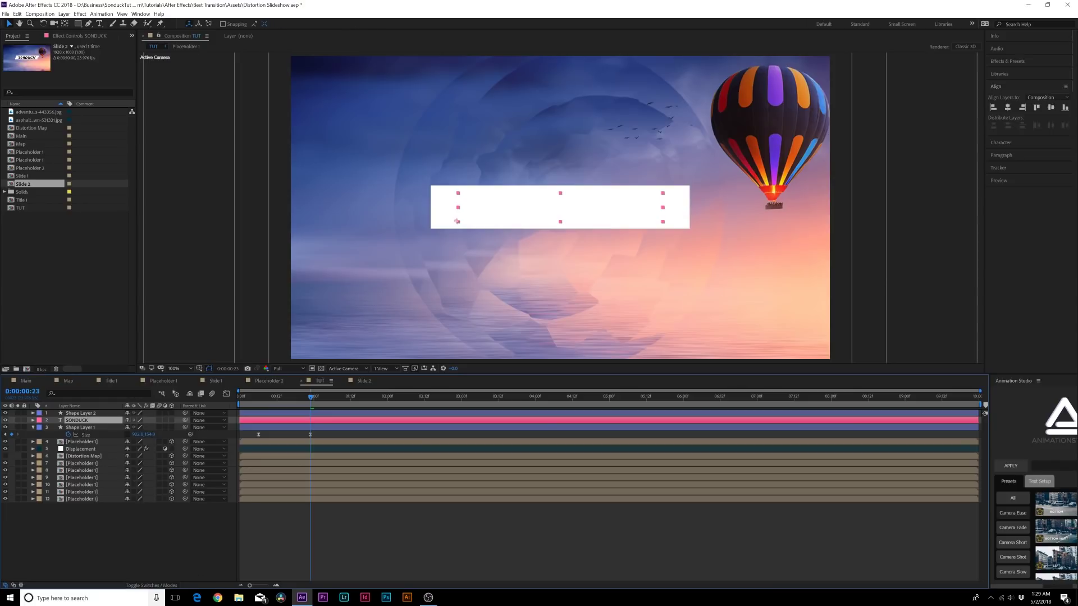
Step: Set the SONDUCK layer's track matte to Alpha Matte "Shape Layer 2" and check the title at 0:00:01:11
click(136, 586)
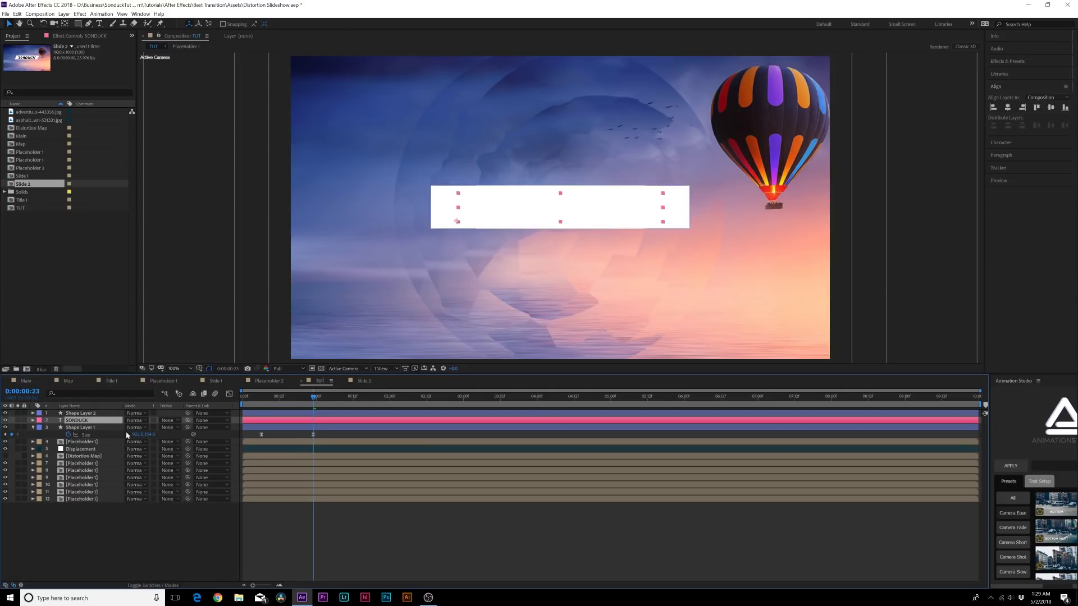
click(168, 420)
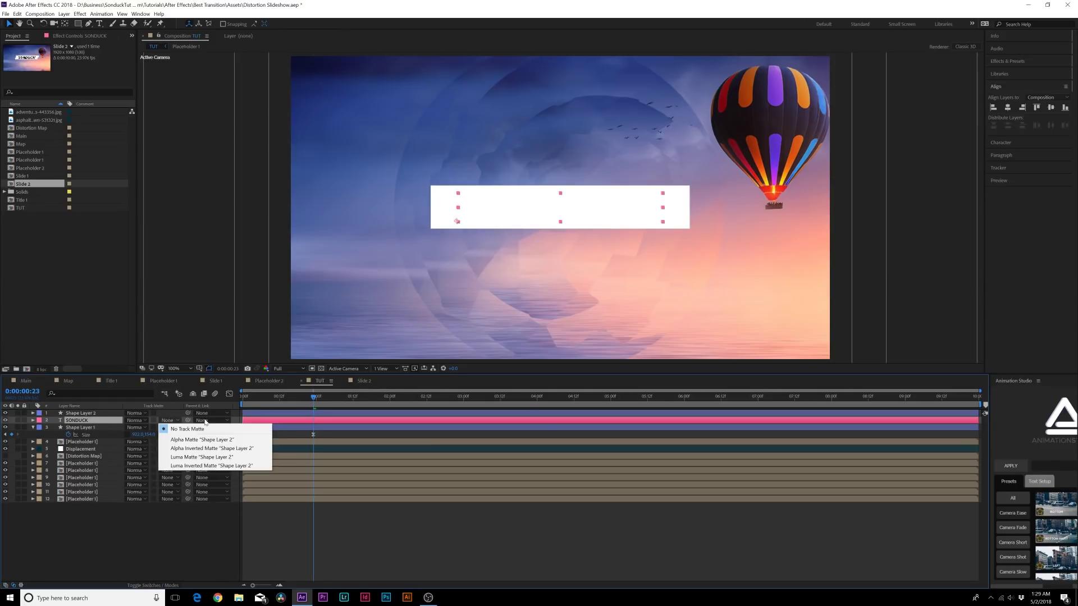
click(202, 440)
drag(315, 397, 349, 405)
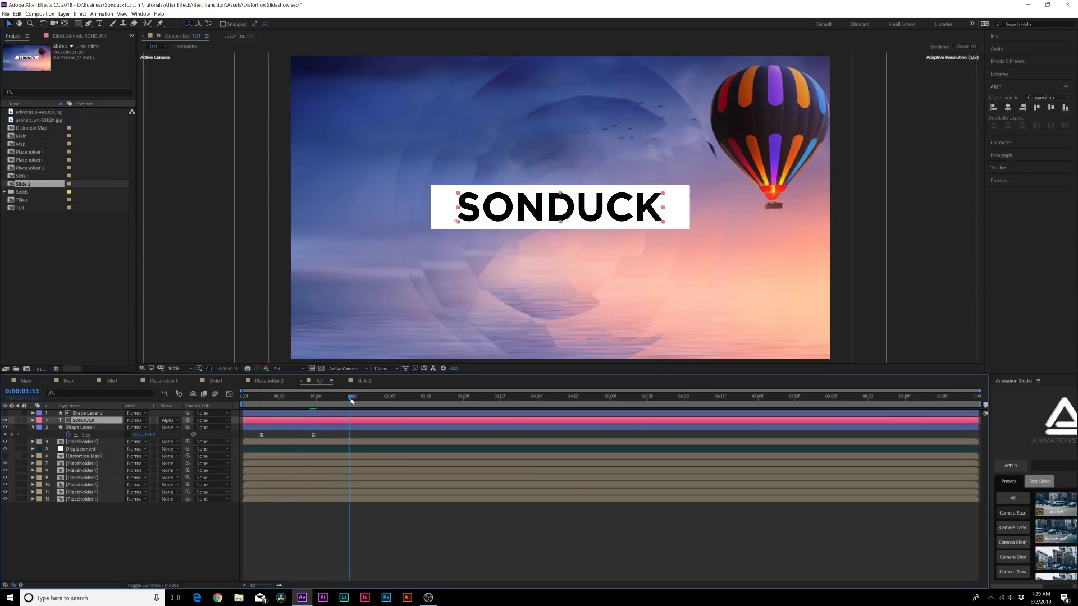
Step: Pre-compose the SONDUCK text and both shape layers as "Title Placeholder" and move it below the Displacement adjustment layer
shift+click(91, 414)
shift+click(63, 428)
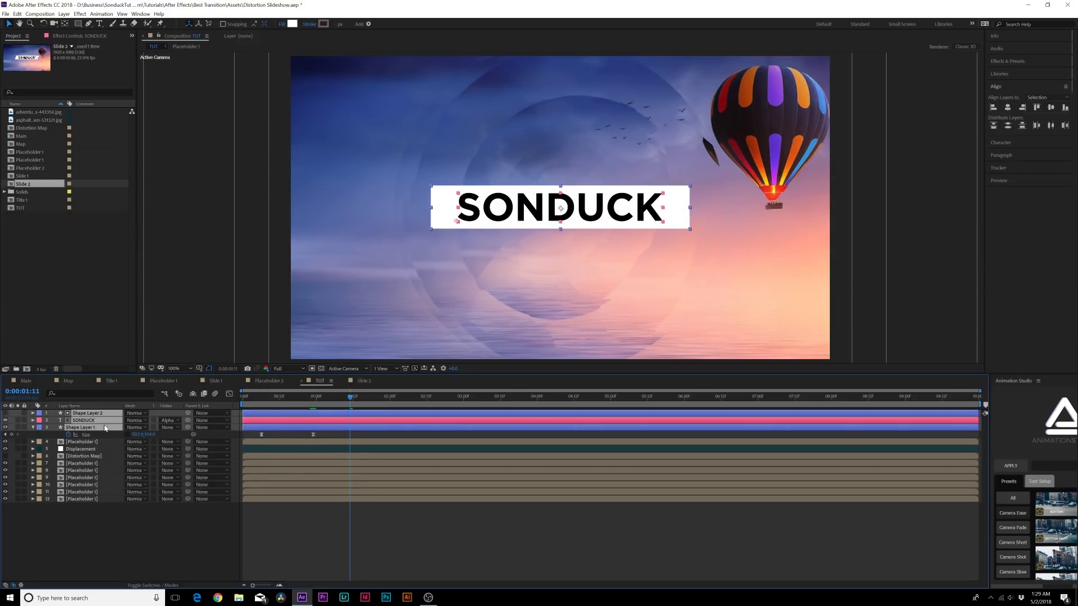
key(ctrl+shift+c)
text(tle Placeholder)
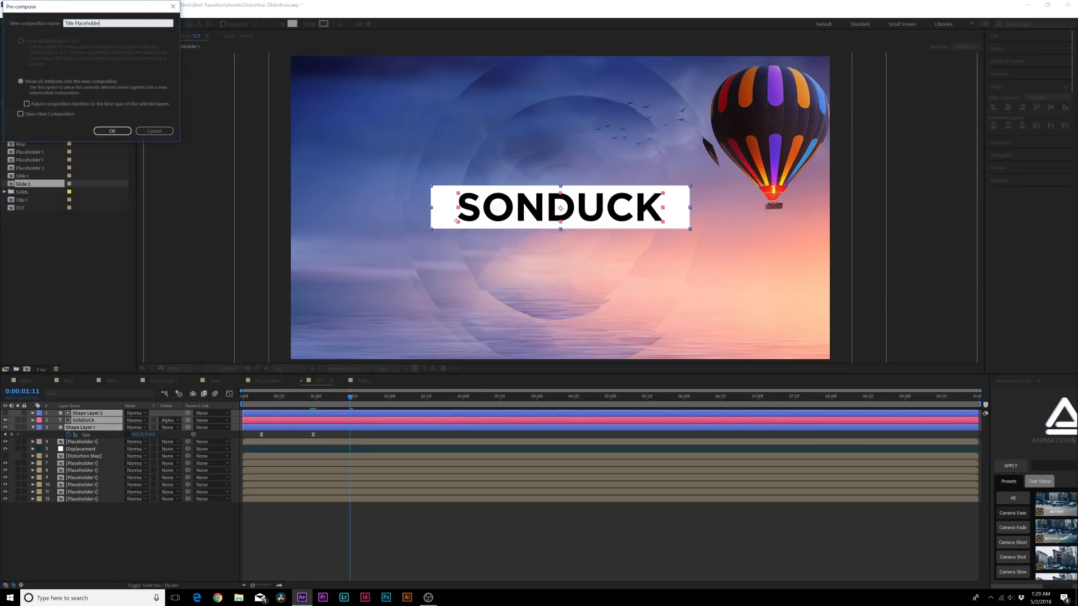
key(Return)
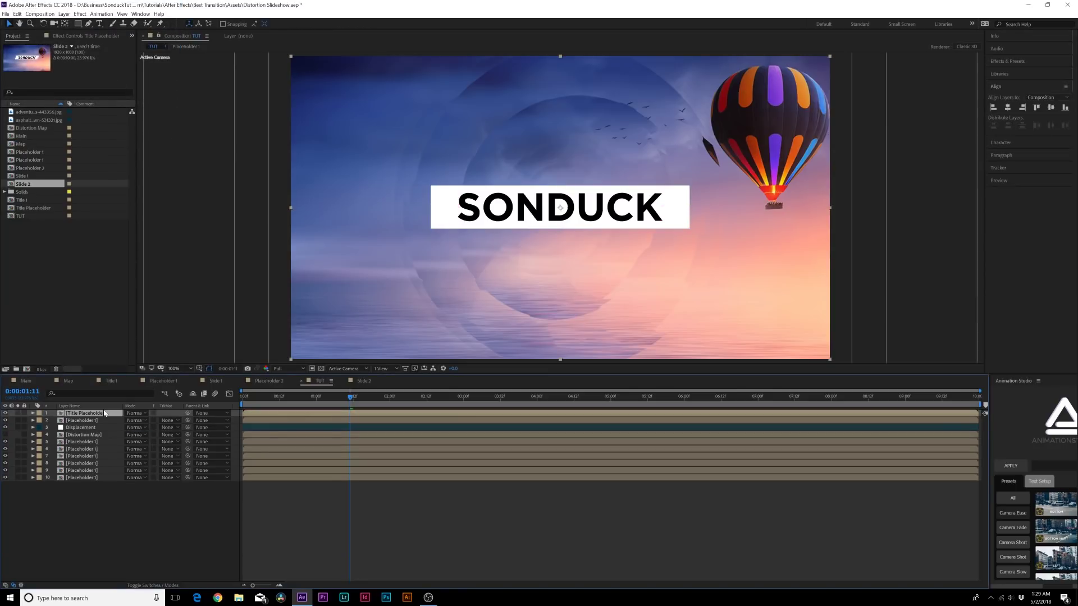
mouse_move(91, 414)
mouse_down()
mouse_move(90, 431)
mouse_move(102, 419)
mouse_move(100, 430)
mouse_up()
drag(296, 396, 422, 396)
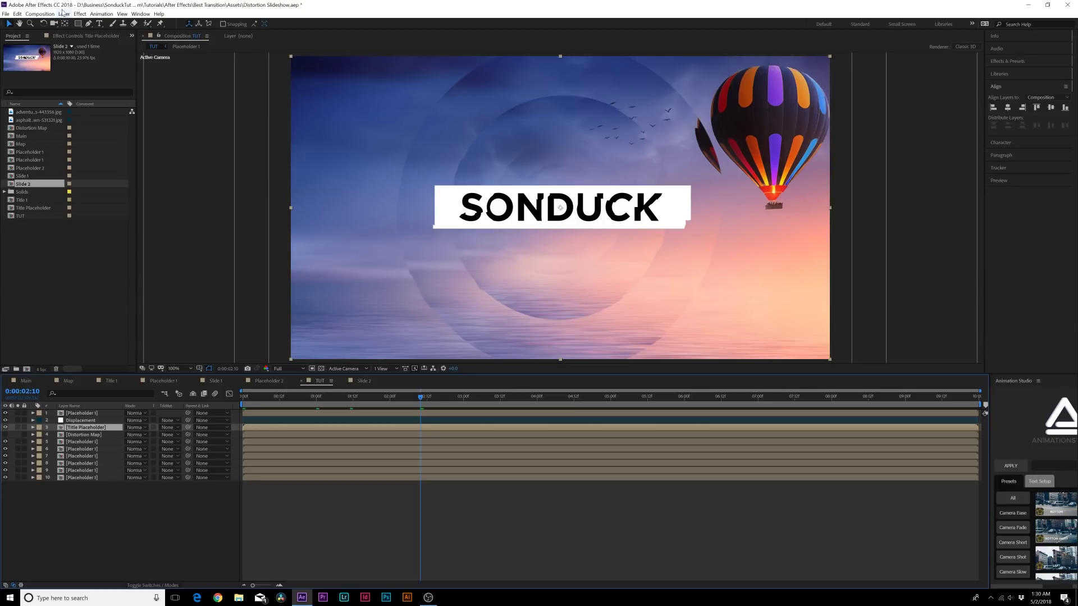
Step: Add a two-node camera named Camera 1 with the offered settings and move it to the top of the layer stack
click(64, 14)
mouse_move(163, 23)
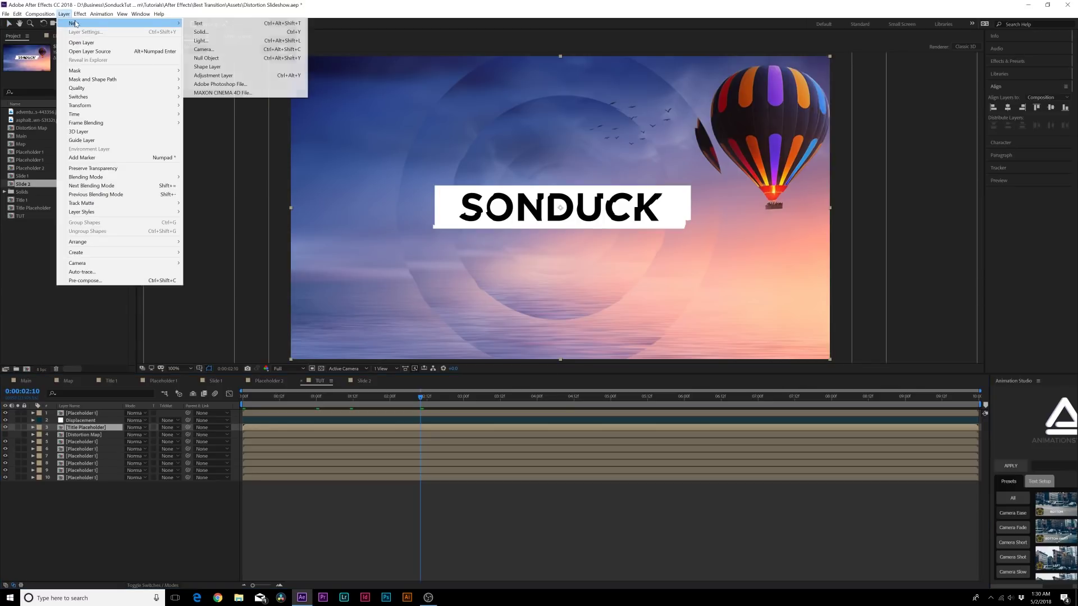
click(221, 50)
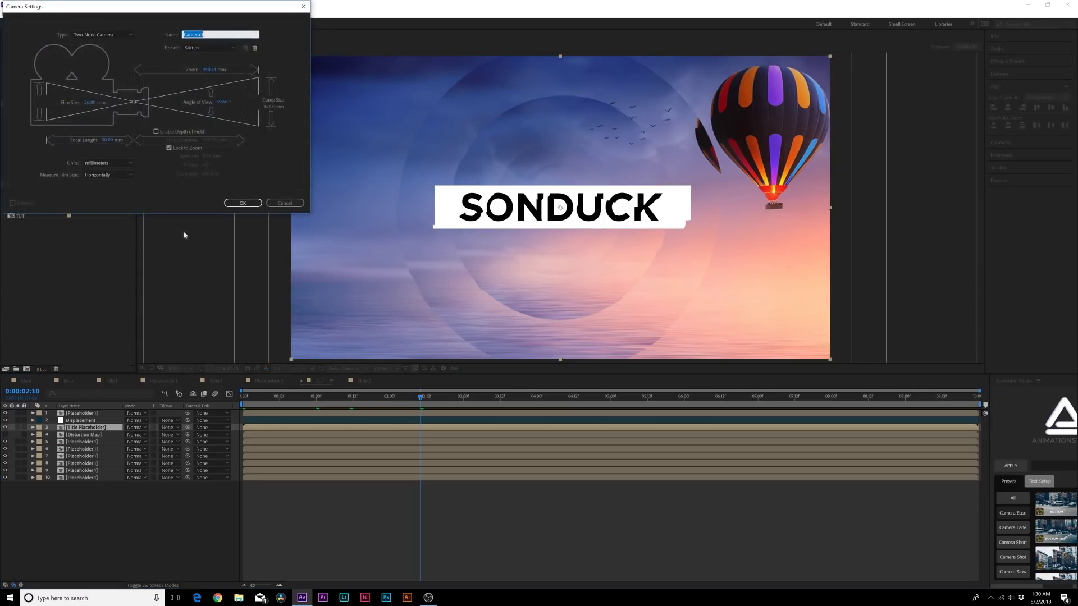
click(243, 202)
drag(84, 429, 85, 412)
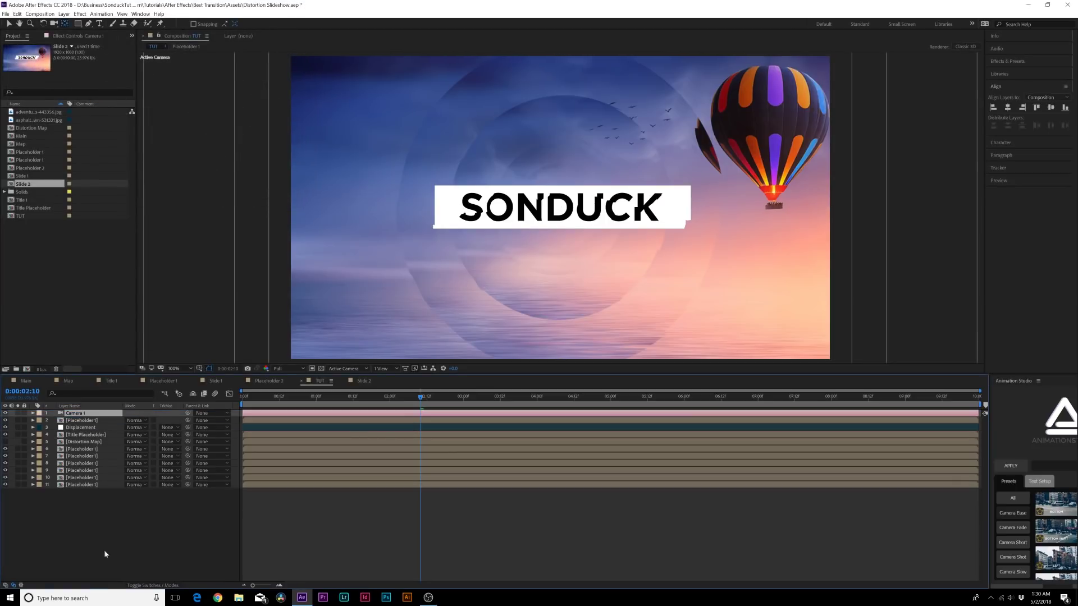
Step: Try the Title Placeholder as a 3D layer and turn its 3D switch back off
click(129, 584)
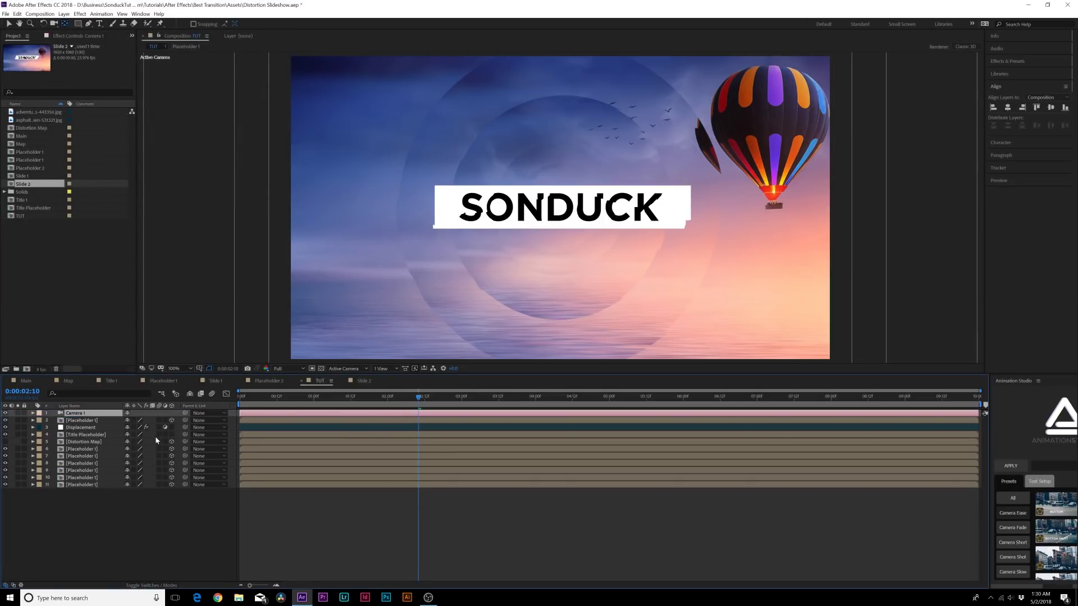
click(82, 427)
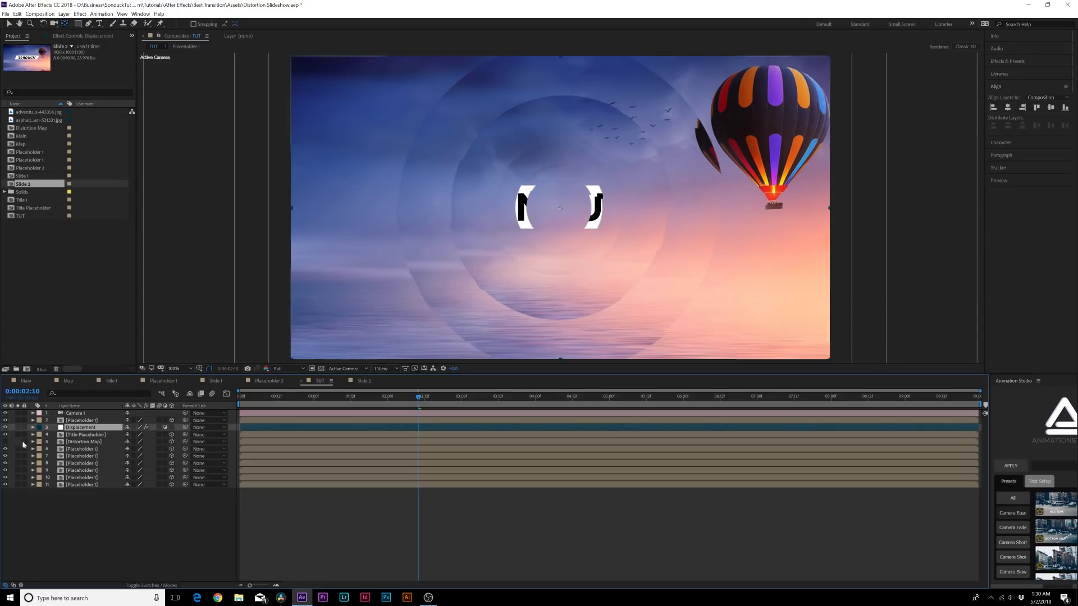
click(84, 435)
click(171, 435)
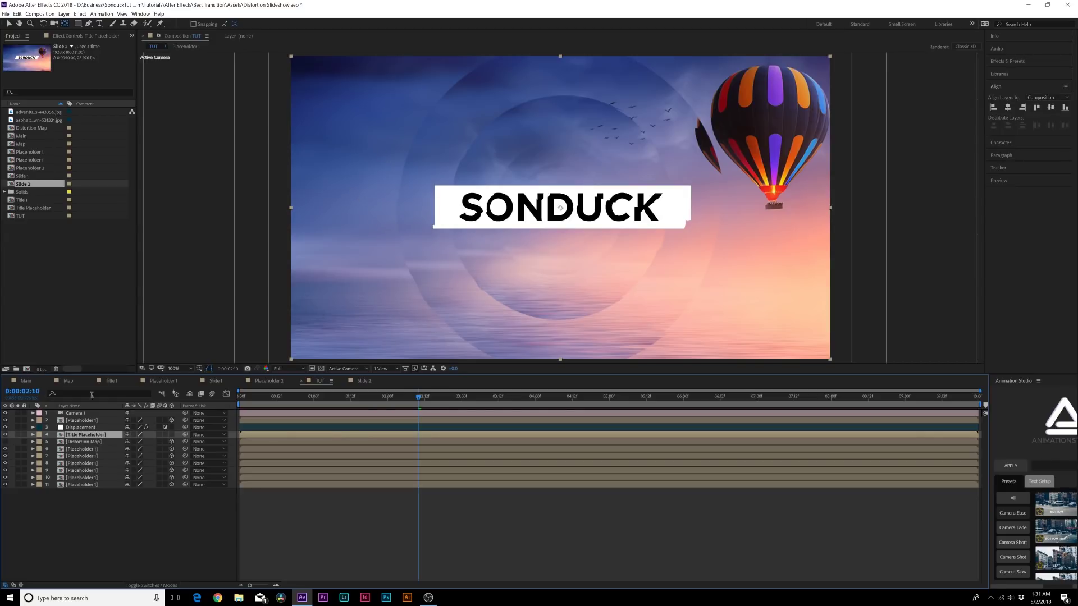
Step: Preview the title distortion and set a Position keyframe on Camera 1 at 0:00:02:17
click(251, 402)
key(space)
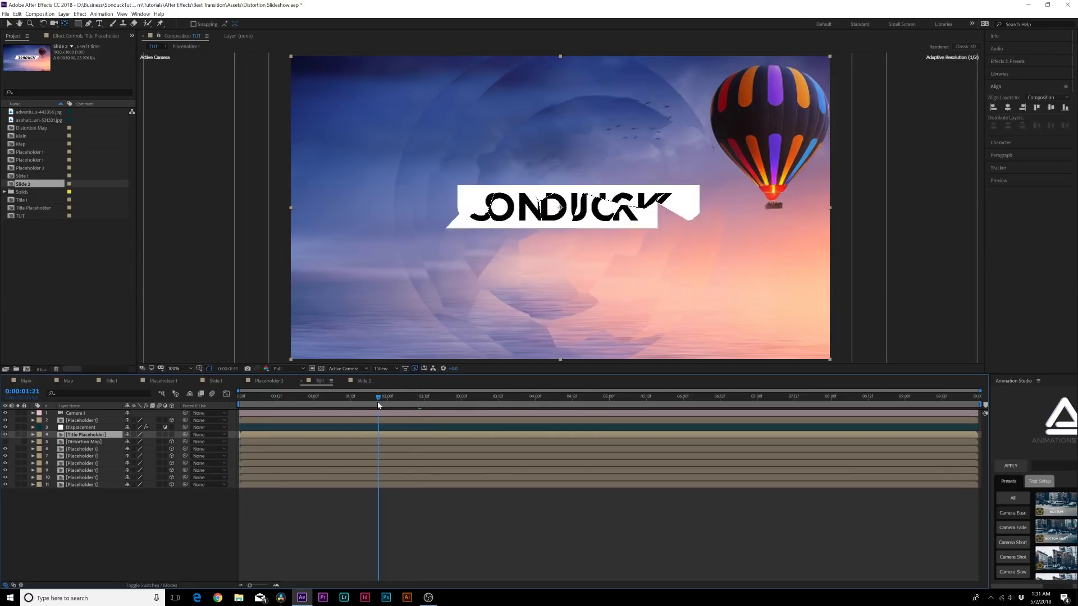
click(78, 415)
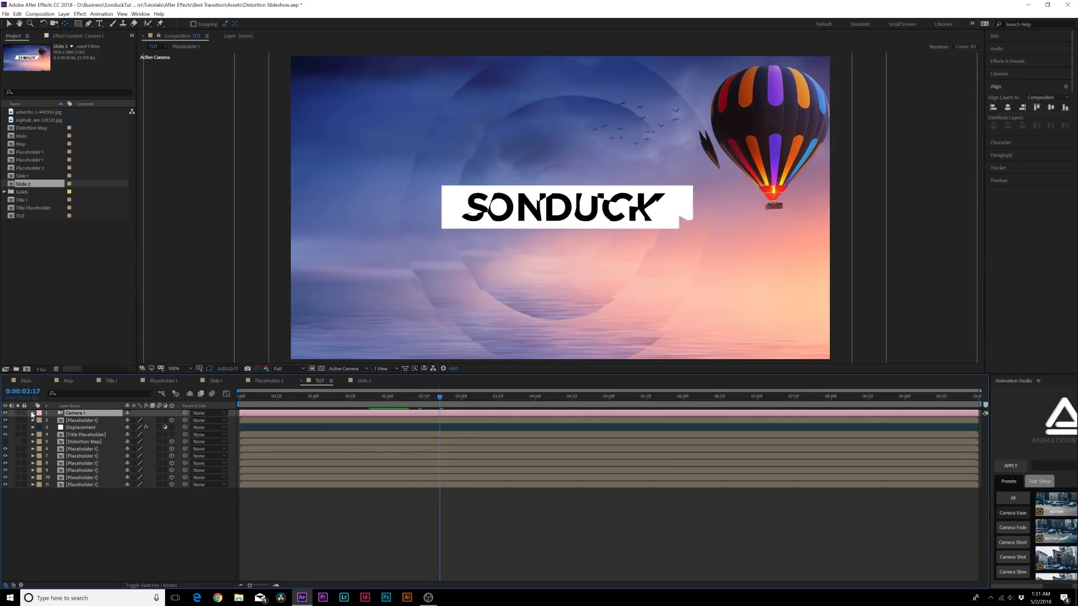
key(p)
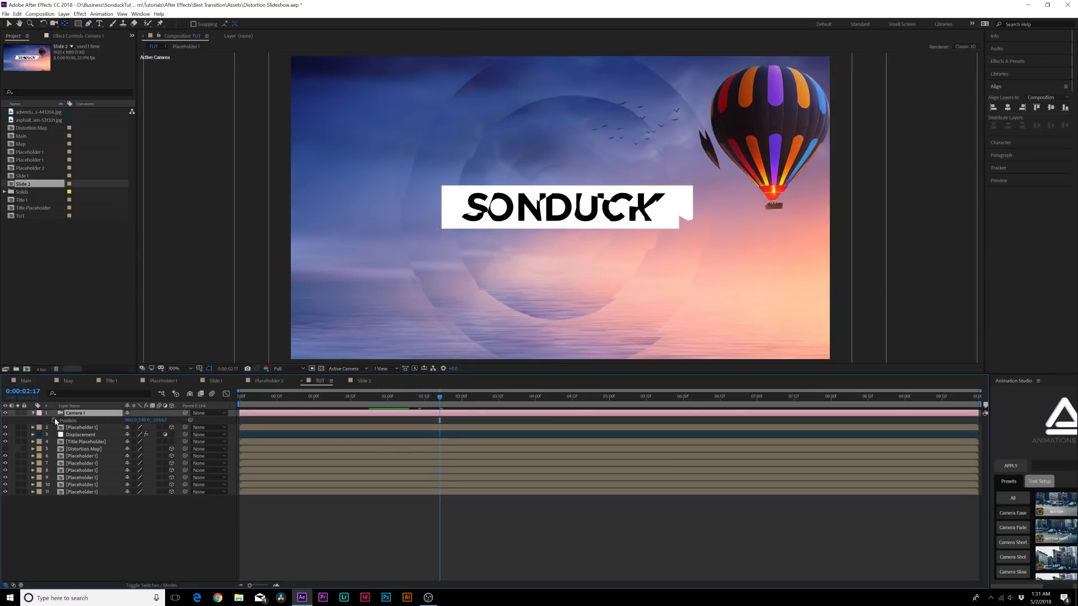
click(54, 421)
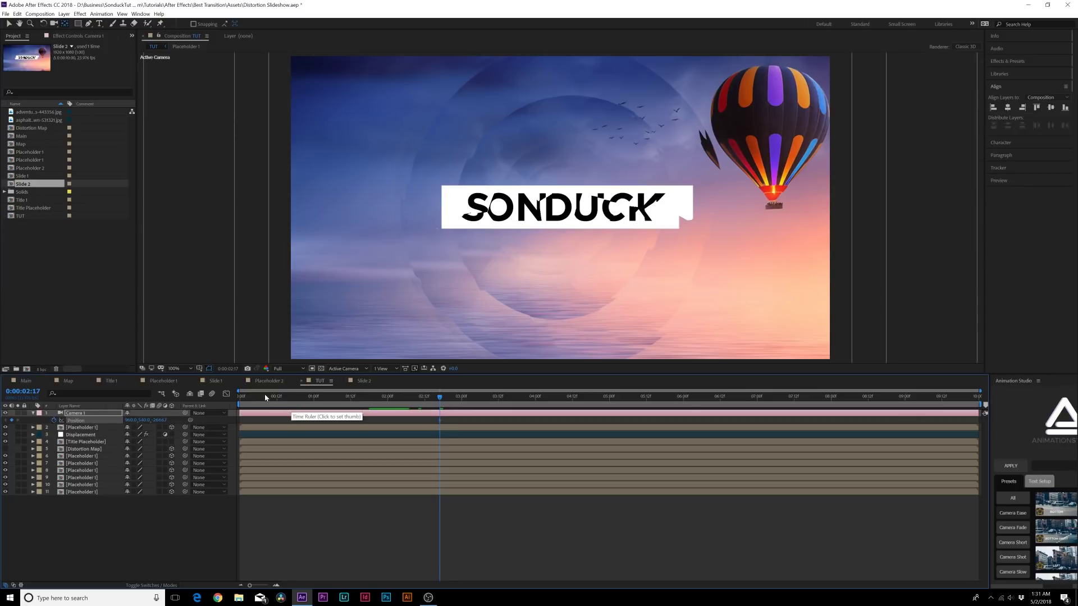
Step: Orbit Camera 1 slightly at 0:00:00:00 with the Orbit Camera Tool to set its starting Position keyframe
key(Home)
click(55, 24)
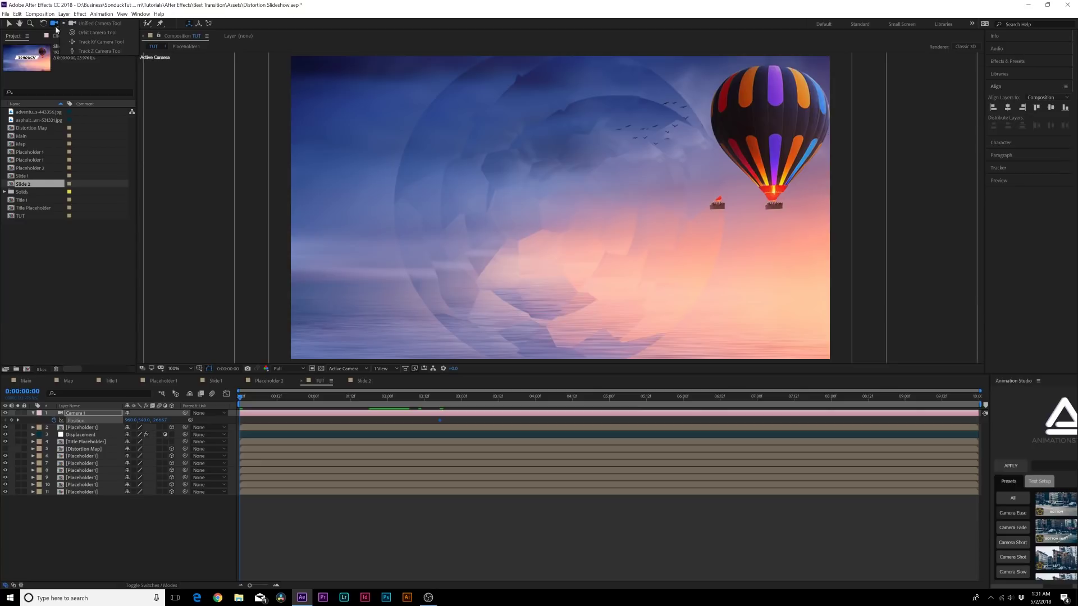
click(90, 34)
mouse_move(500, 168)
mouse_down()
mouse_move(488, 185)
mouse_move(511, 184)
mouse_up()
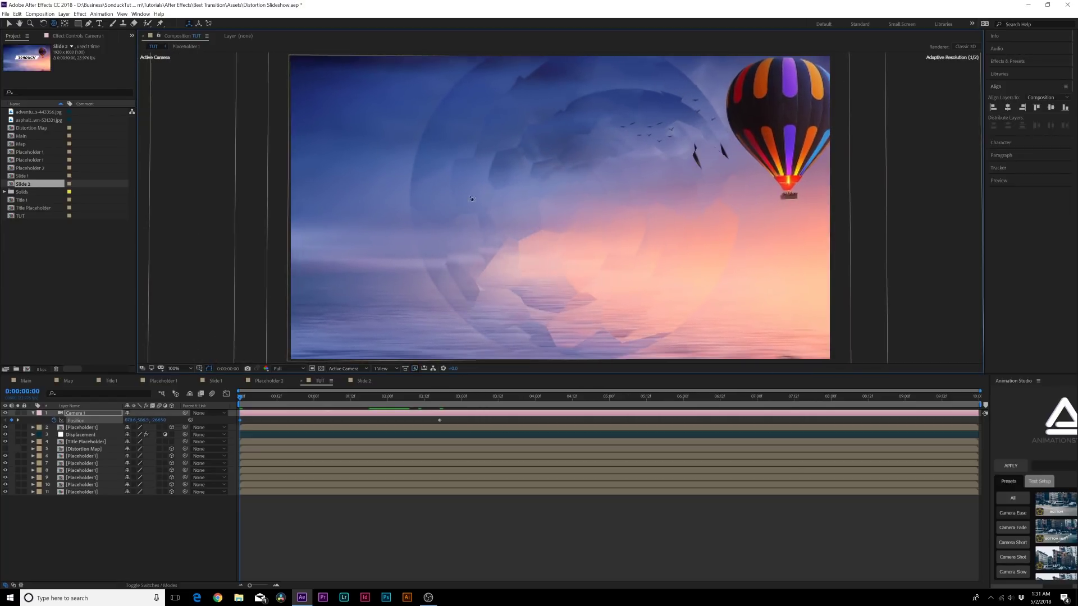
Step: Orbit the camera the opposite way at 0:00:02:17, move that Position keyframe to about 0:00:05:00, and preview the move
drag(242, 397, 439, 398)
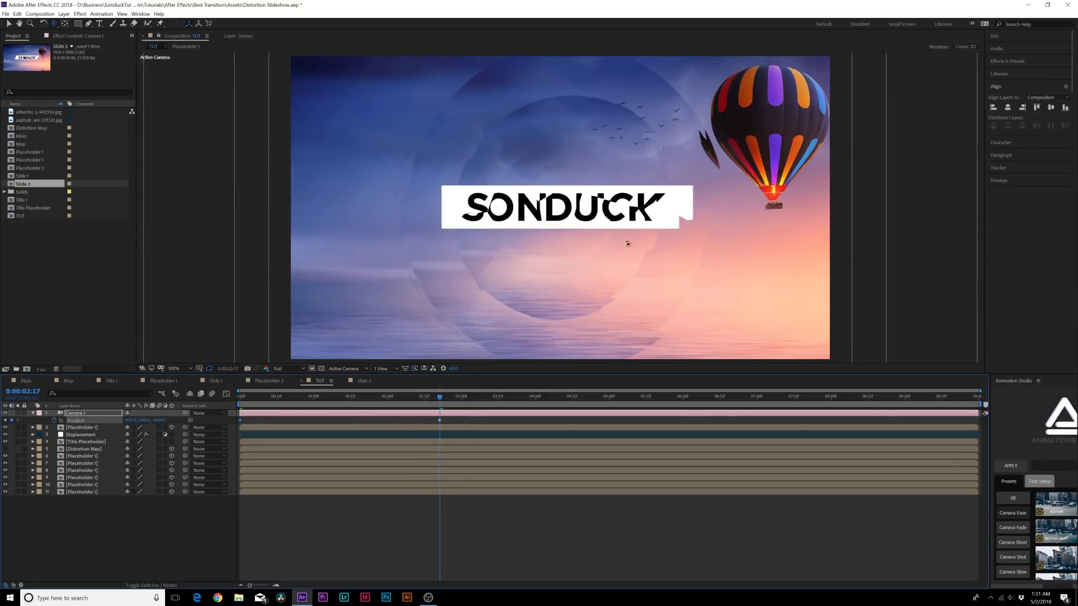
drag(653, 251, 647, 239)
drag(437, 420, 609, 423)
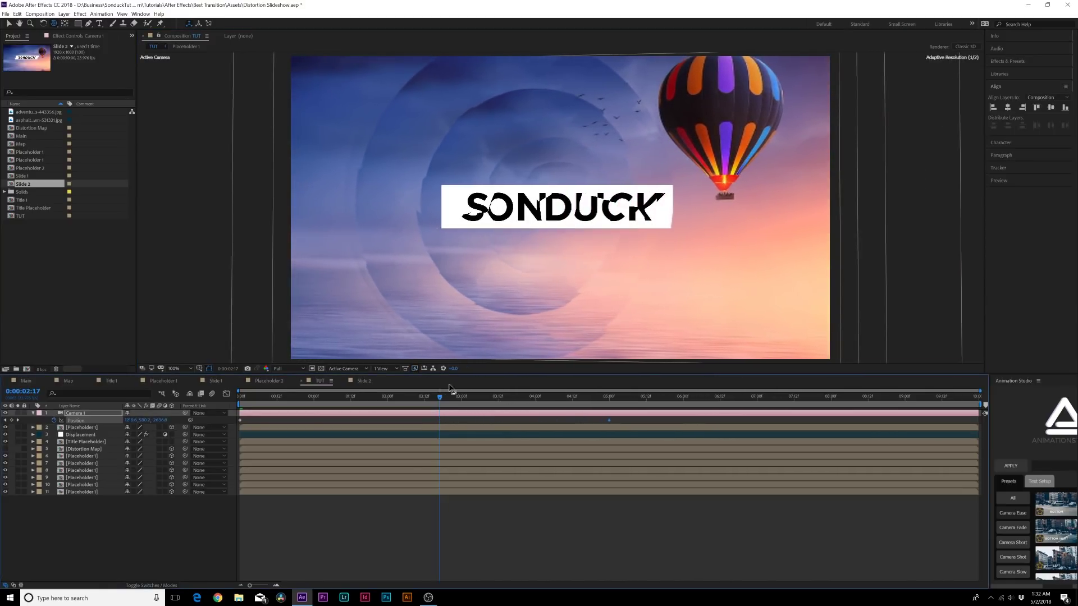
drag(434, 397, 253, 399)
key(space)
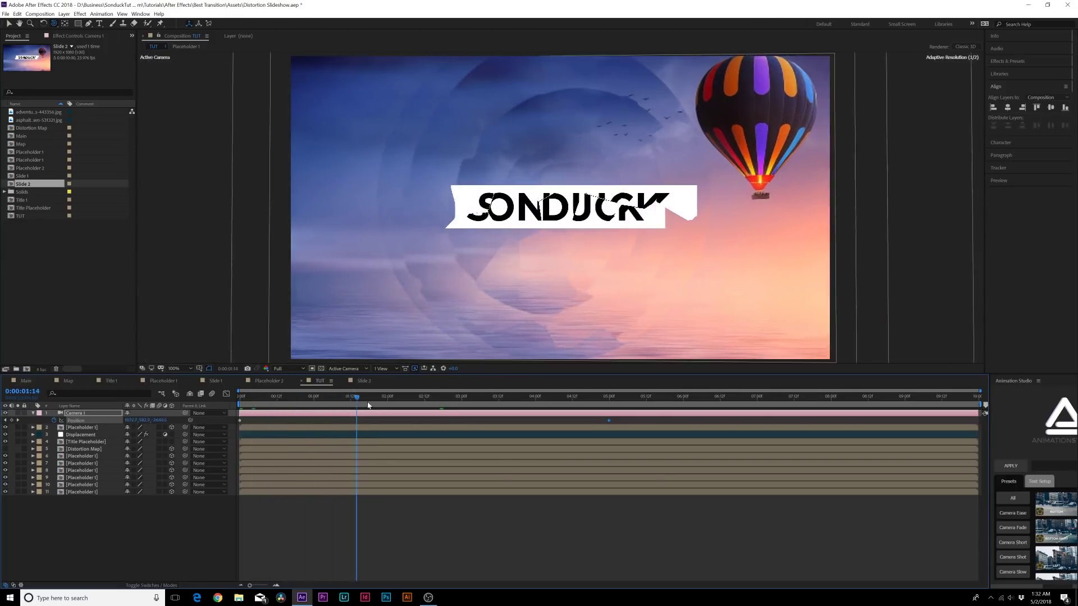
Step: Move the camera's ending Position keyframe to 0:00:03:02 and end the work area at that time
drag(609, 420, 299, 402)
drag(461, 398, 469, 409)
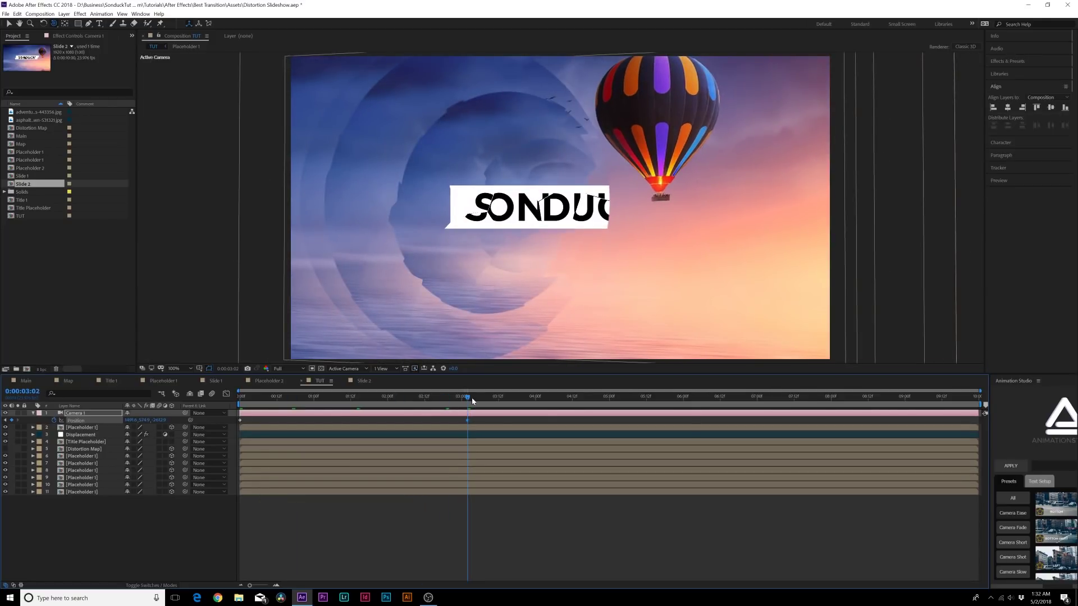
key(n)
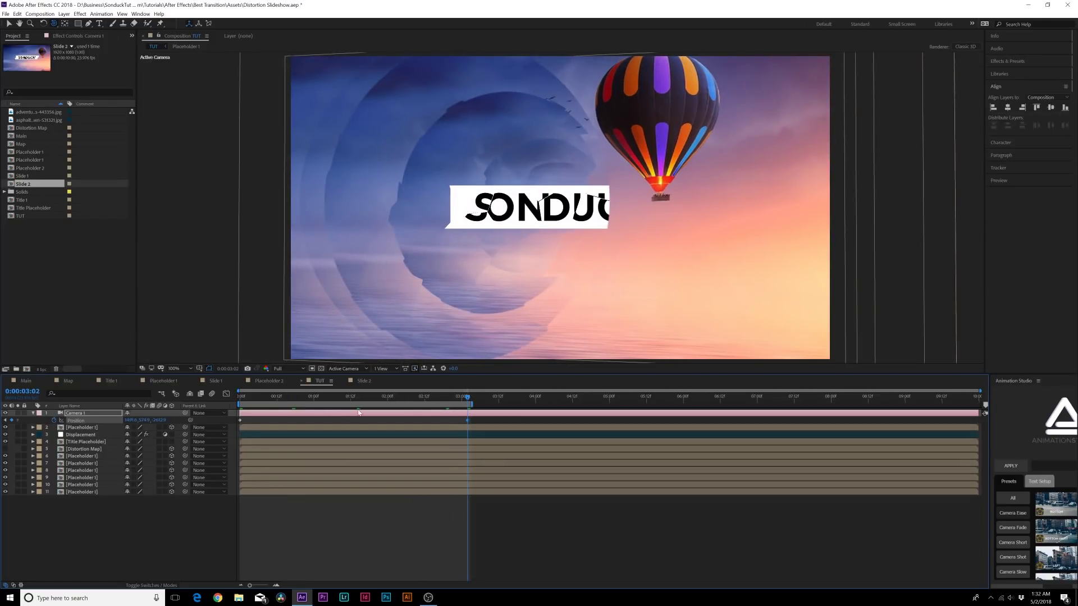
Step: Pre-compose all layers in the TUT composition, including the camera, as "Slide 1"
click(33, 414)
drag(49, 513, 62, 399)
key(ctrl+shift+c)
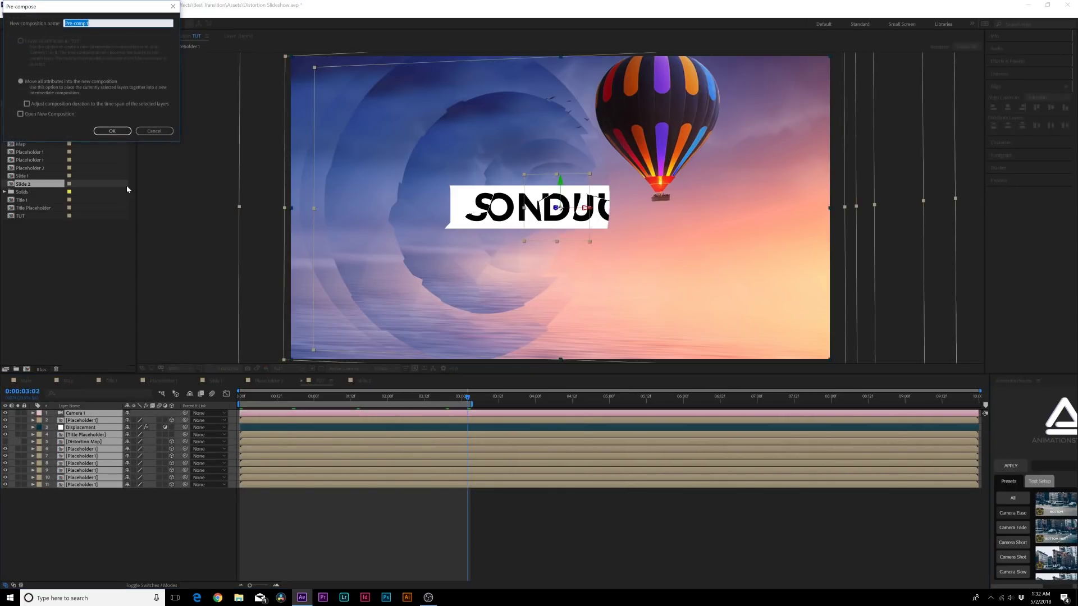
text(Slide 1)
key(Return)
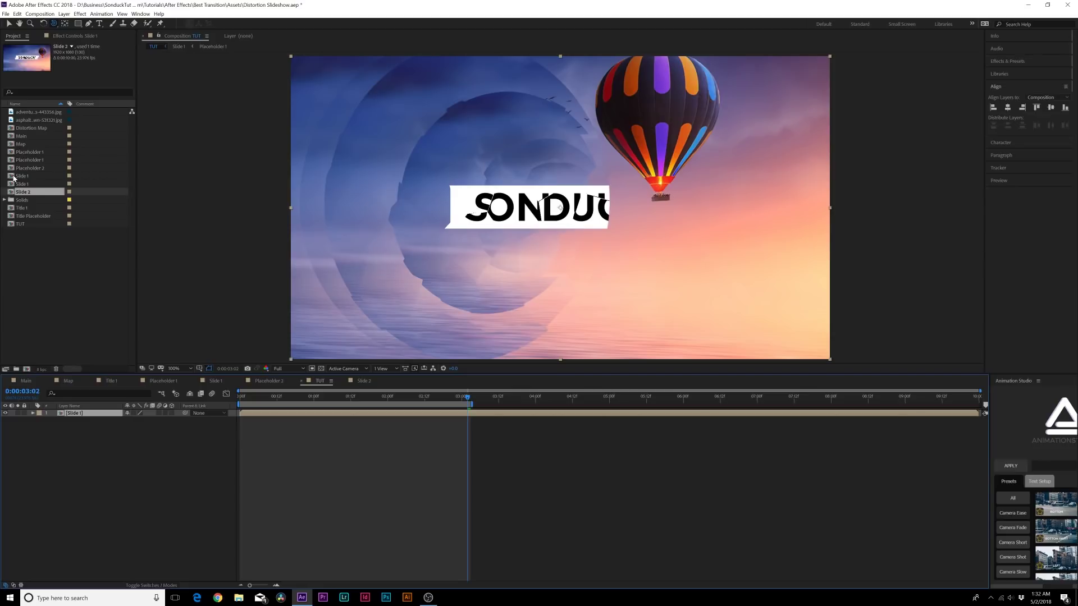
Step: Duplicate the new Slide 1 composition in the project and place the copy above Slide 1, starting at about 0:00:03:00
click(17, 175)
click(16, 184)
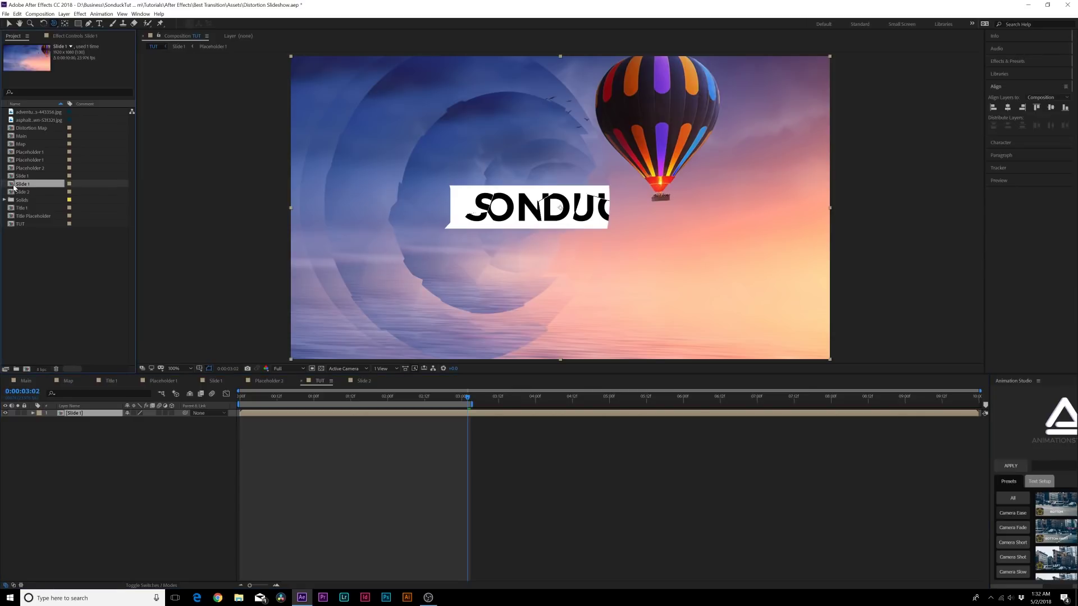
key(ctrl+d)
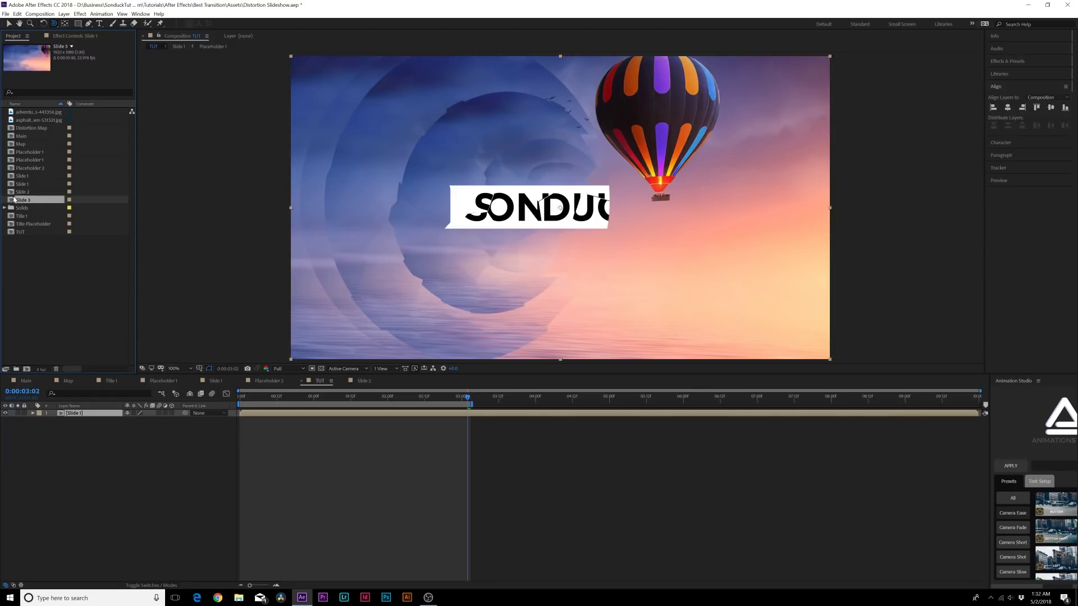
drag(15, 203, 114, 414)
drag(265, 413, 505, 403)
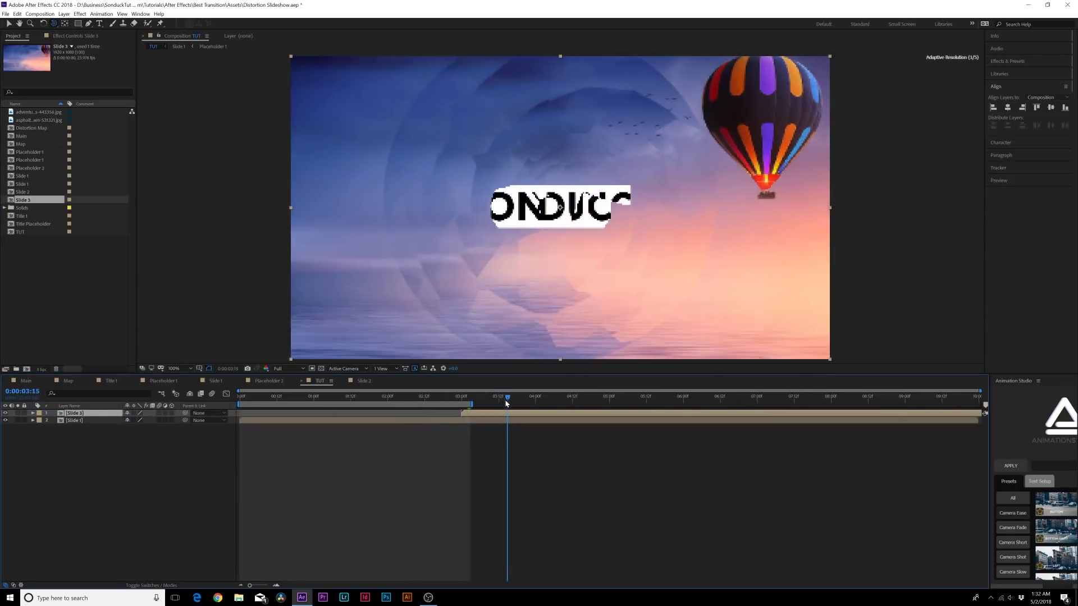
Step: Inside Slide 3, replace every Placeholder 1 layer with a duplicate of the Placeholder 1 composition, Placeholder 3
double_click(75, 413)
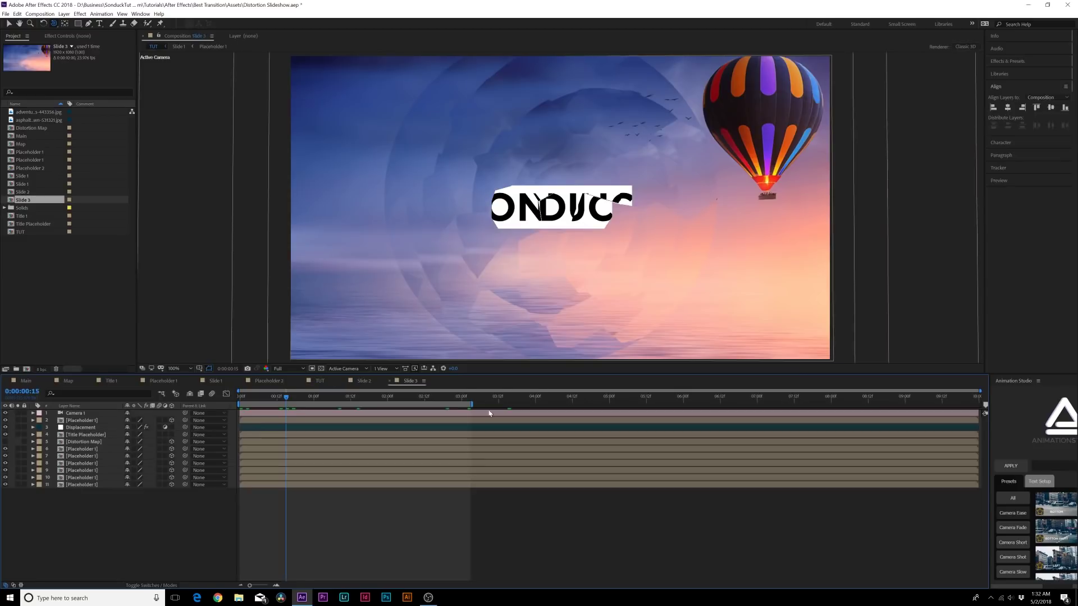
click(93, 449)
click(29, 161)
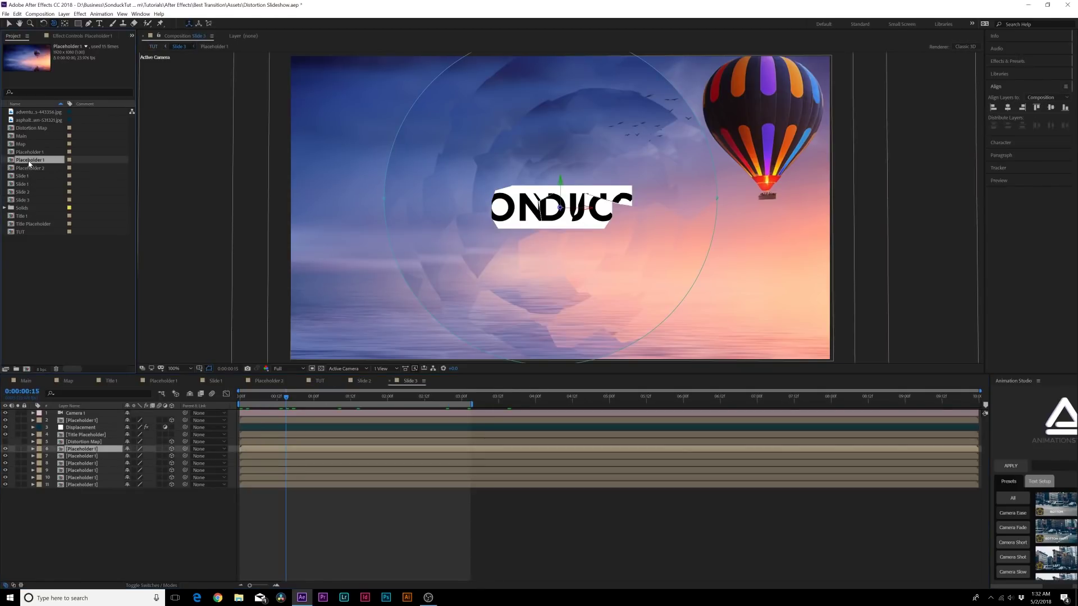
key(ctrl+d)
drag(67, 542, 79, 449)
ctrl+click(74, 421)
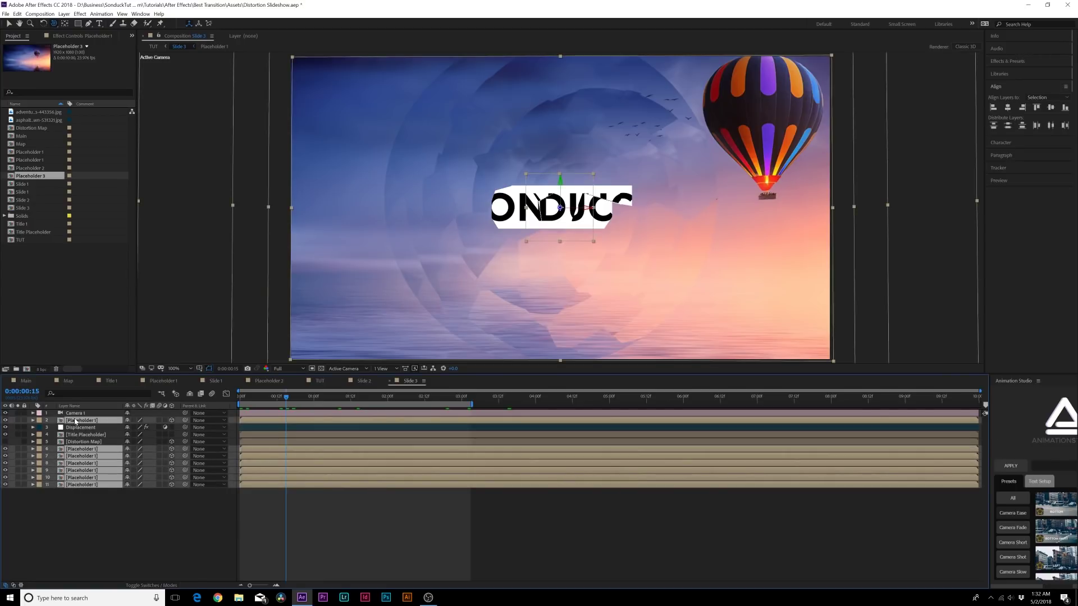
drag(24, 177, 108, 466)
Step: Add the asphalt forest road image above the balloon image in Placeholder 3 and scale it to fit the frame
double_click(106, 477)
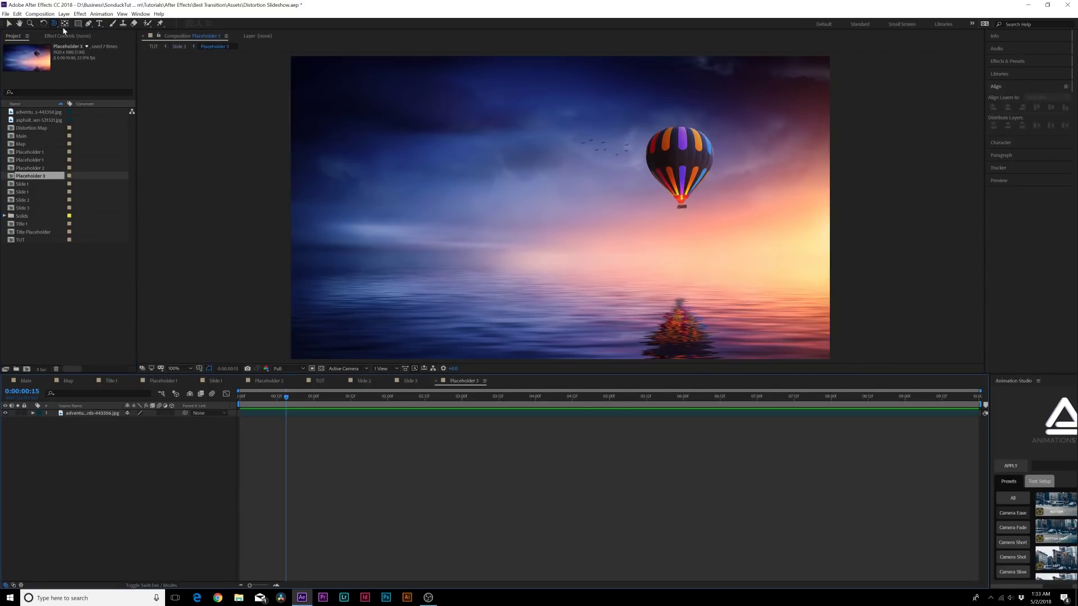
click(64, 36)
click(14, 36)
click(33, 111)
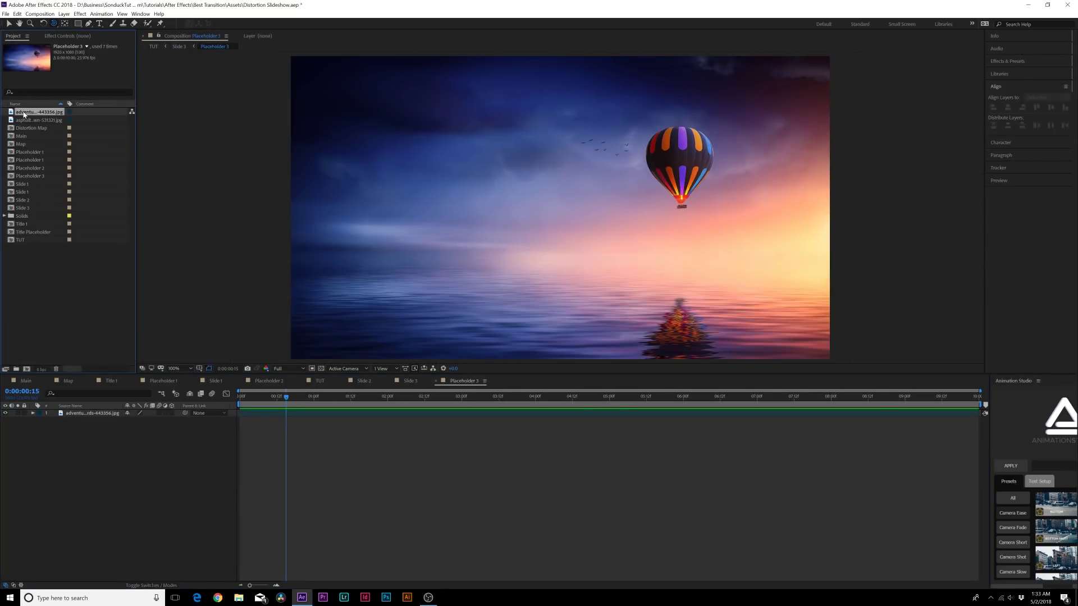
click(24, 120)
drag(30, 125, 115, 420)
key(s)
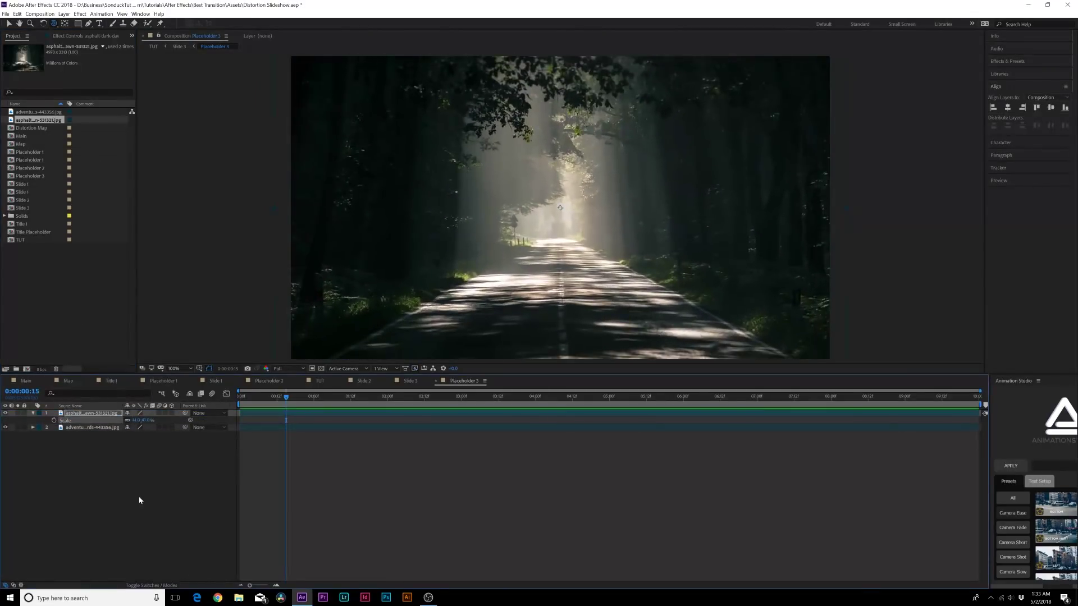
Step: Preview the transition from Slide 1 to Slide 3 in the TUT composition
click(322, 382)
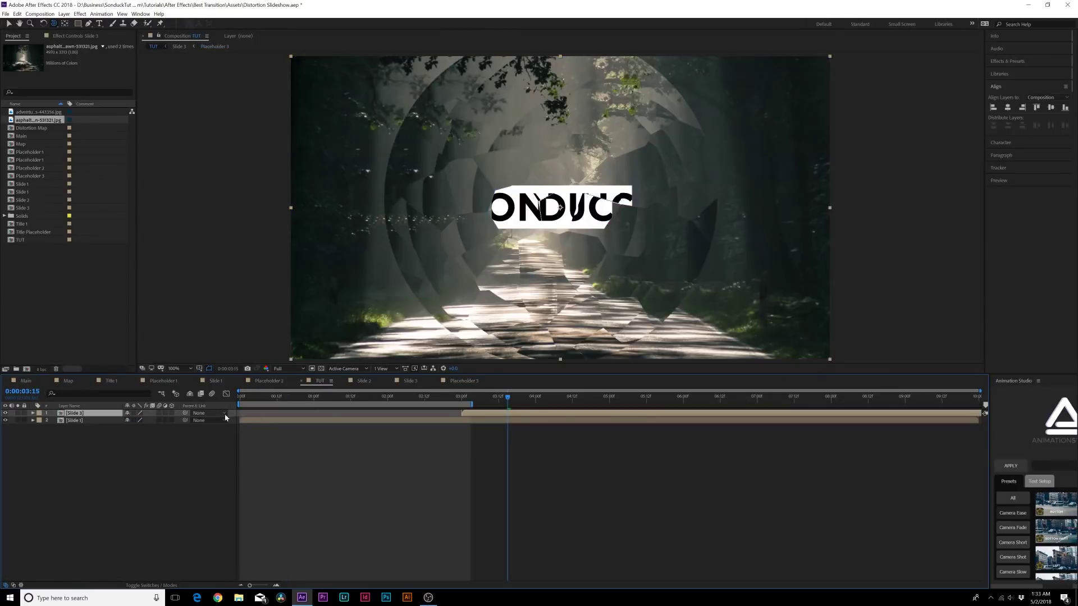
double_click(473, 417)
mouse_move(289, 397)
mouse_down()
mouse_move(455, 399)
mouse_move(300, 402)
mouse_up()
click(320, 381)
click(387, 396)
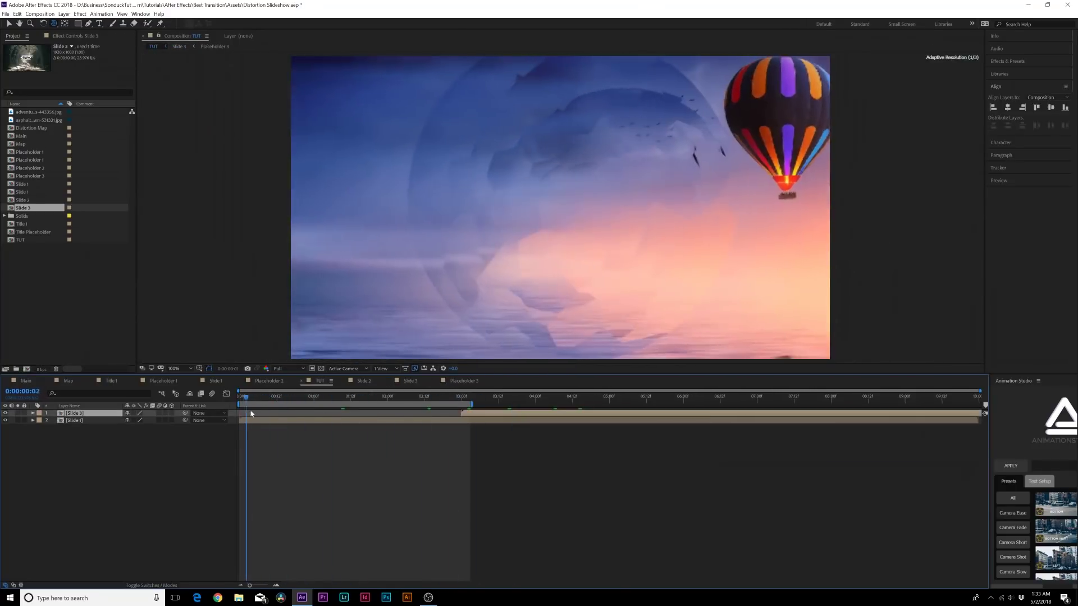
key(space)
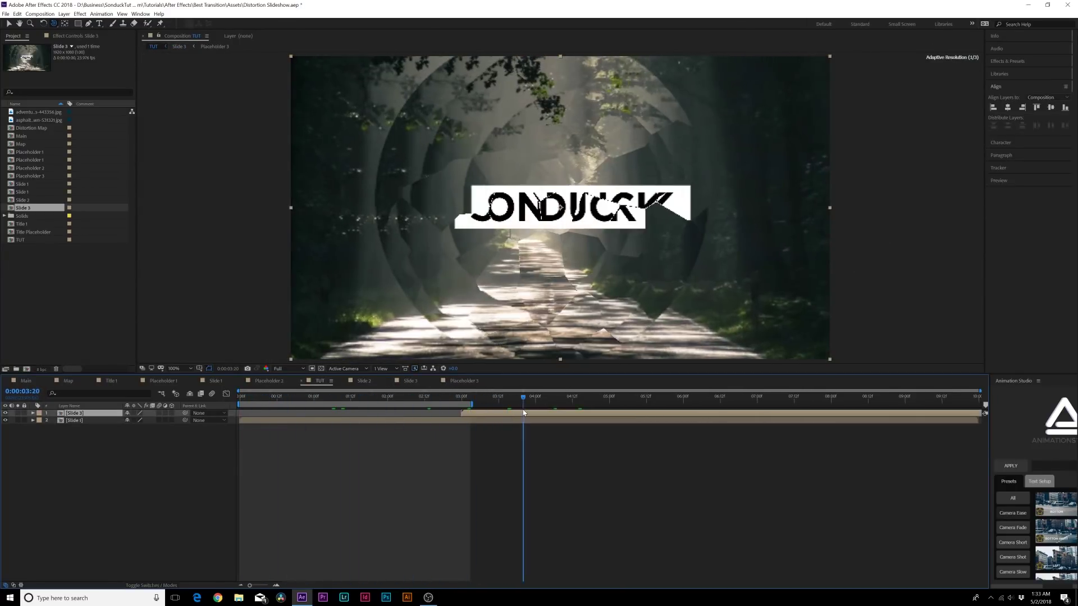
Step: Time-reverse both Position keyframes of Camera 1 inside Slide 3
double_click(492, 412)
click(95, 414)
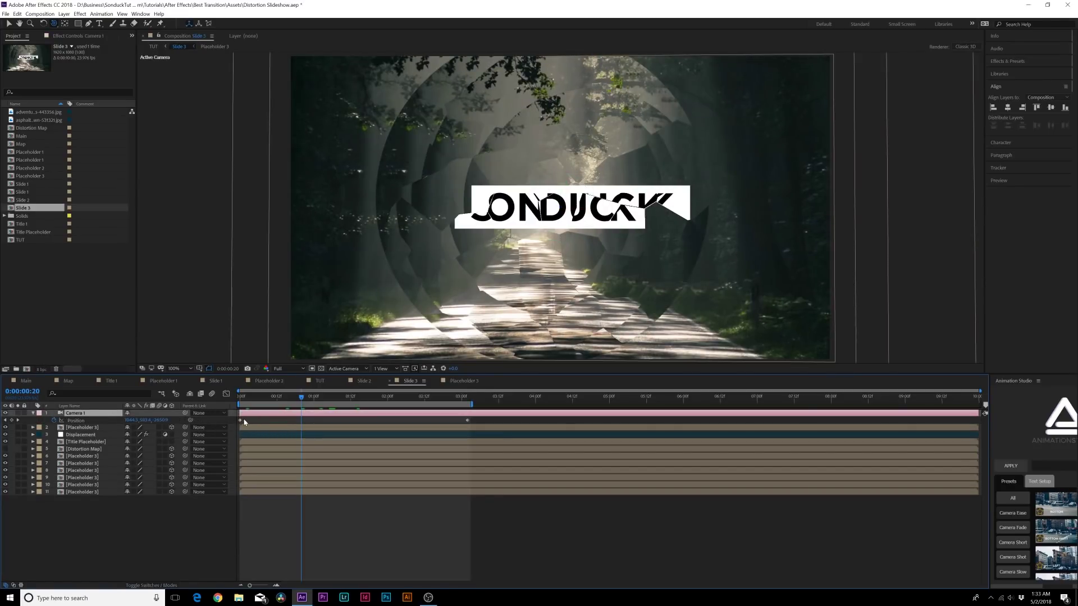
drag(483, 421, 231, 423)
right_click(240, 419)
mouse_move(267, 519)
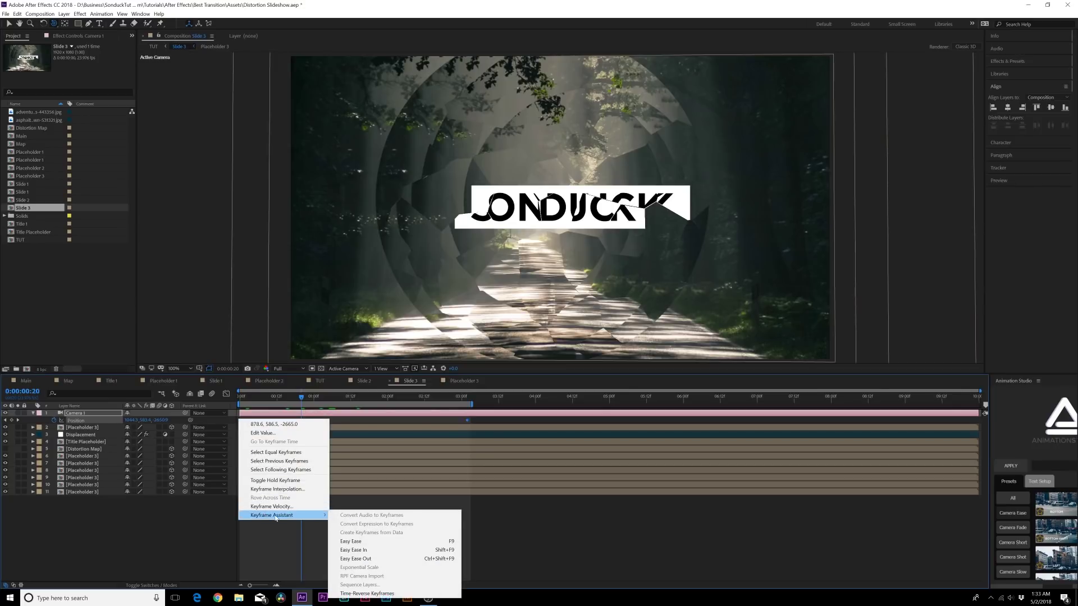
click(365, 593)
Step: Check Slide 3's reversed camera move by scrubbing through the TUT composition
click(320, 380)
drag(348, 397, 689, 400)
mouse_move(596, 400)
mouse_down()
mouse_move(240, 400)
mouse_move(585, 400)
mouse_up()
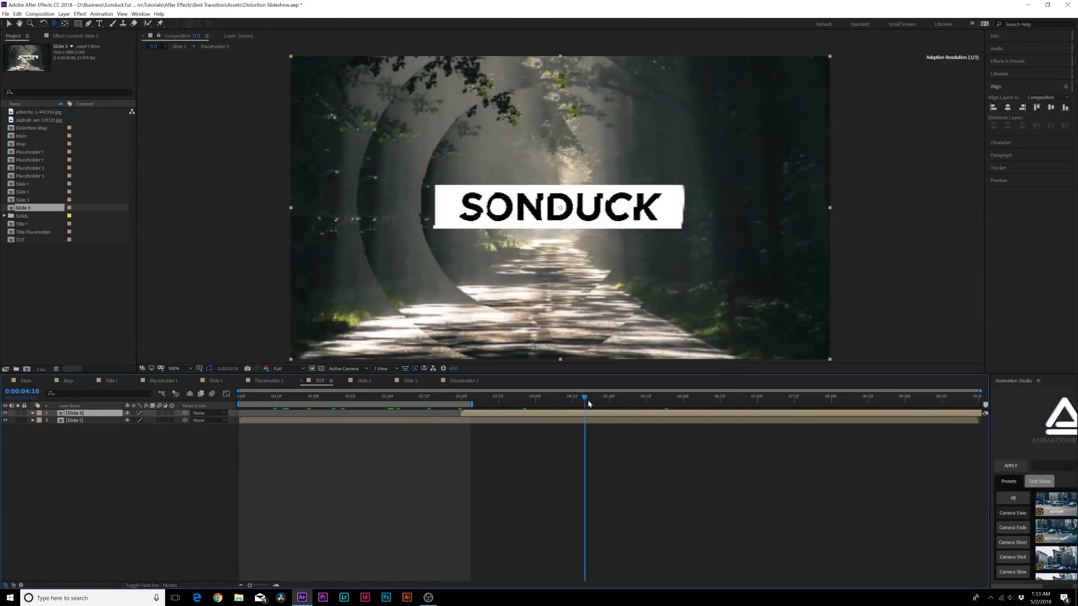